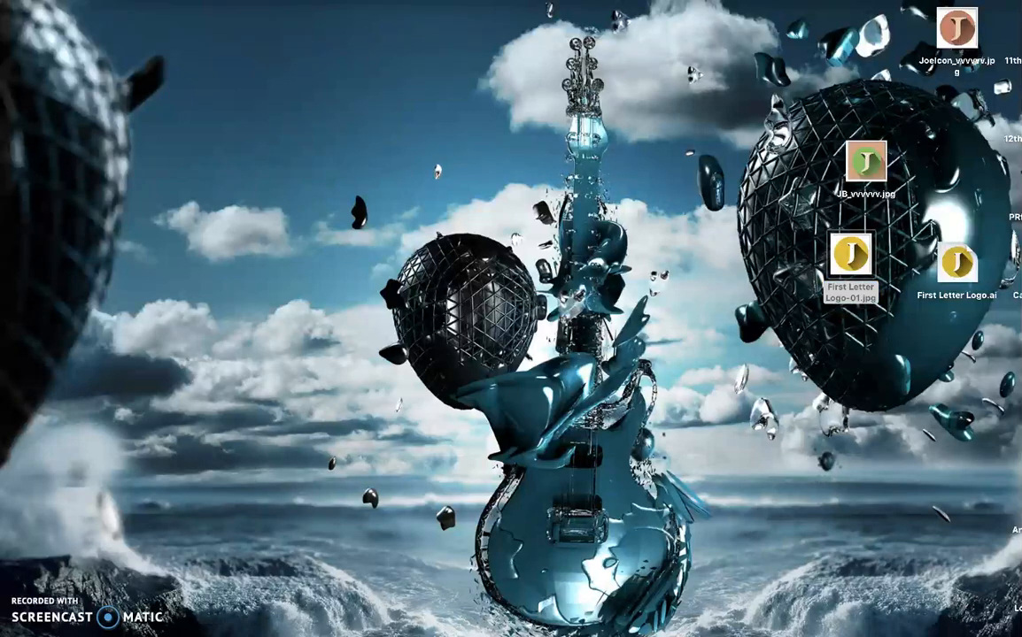
- Start a new web document in Adobe Illustrator and name it "First letter logo"
left_click(165, 184)
left_click_drag(467, 137, 379, 70)
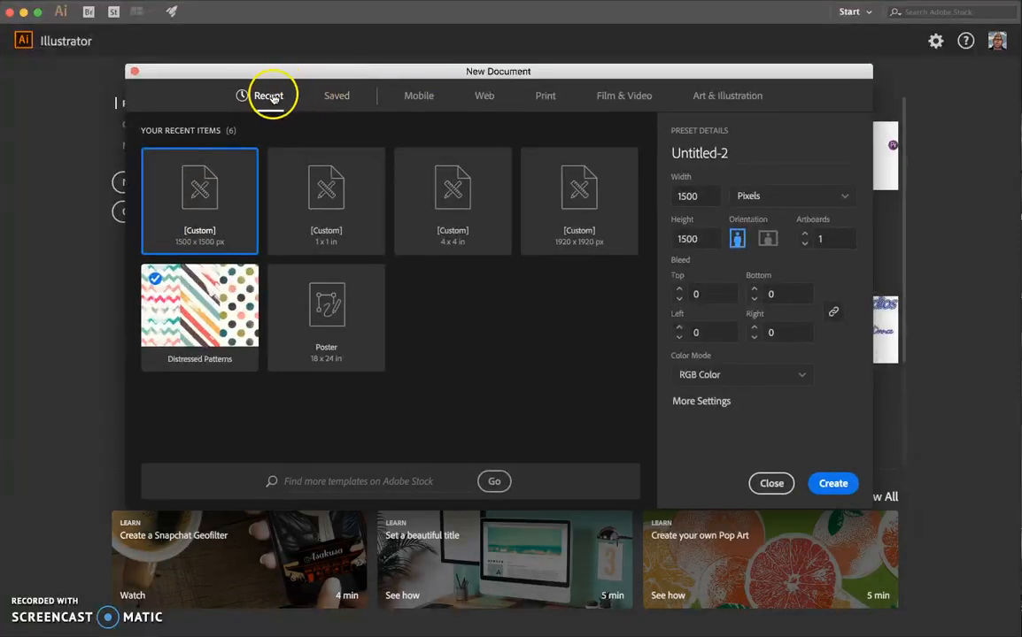
left_click(485, 99)
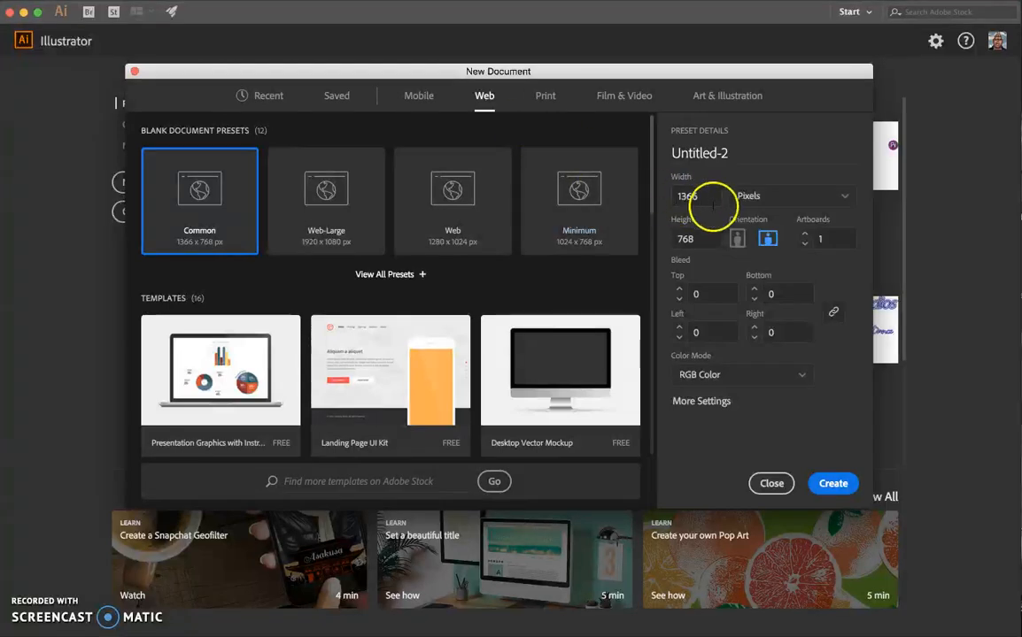
left_click_drag(750, 153, 548, 139)
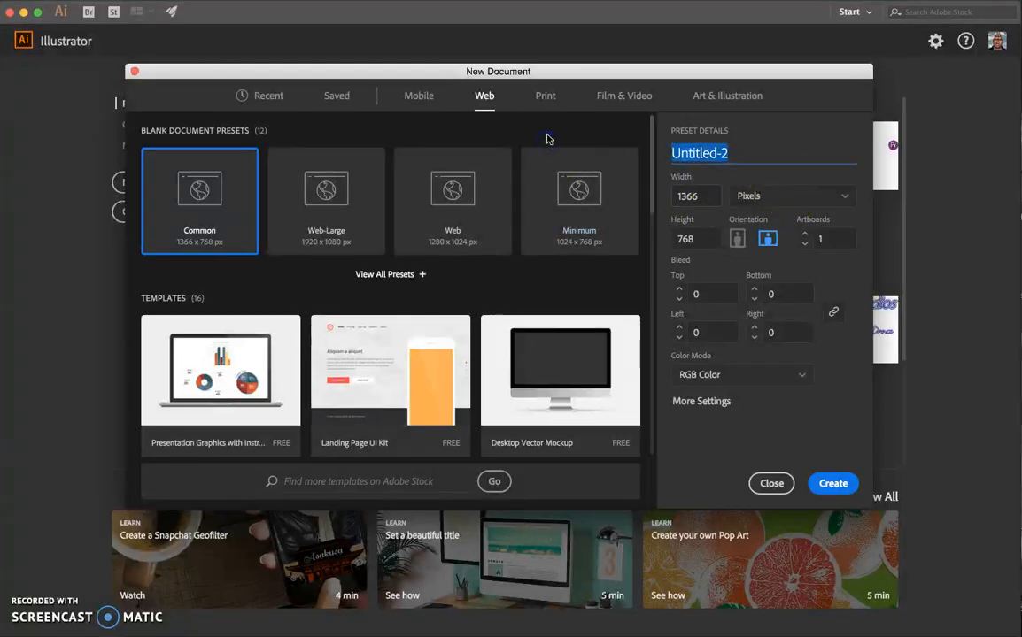
type("First letter lo")
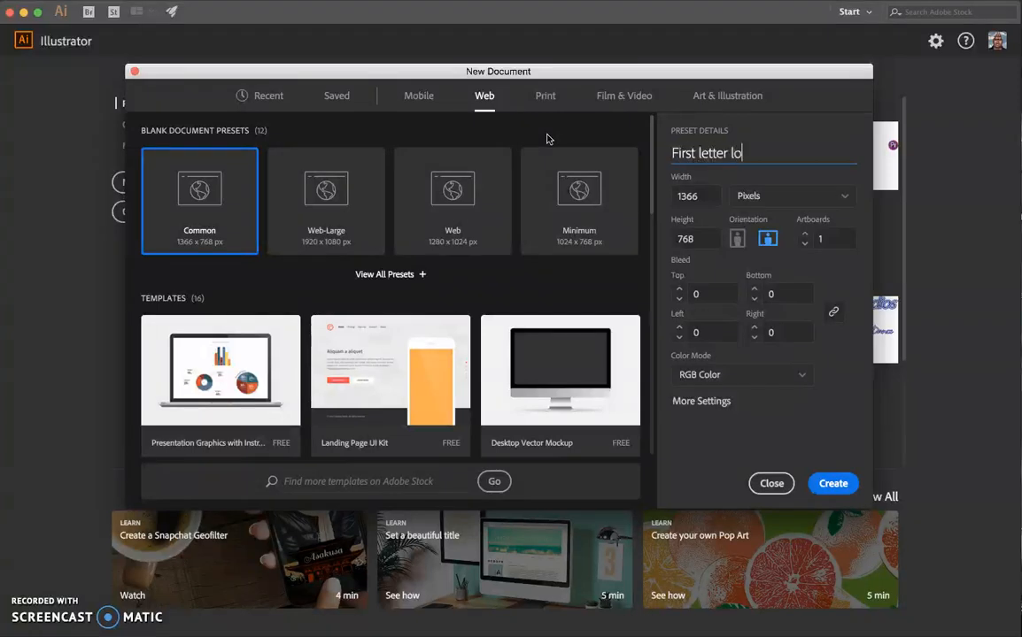
type("go")
- Set the new document to 1500 by 1500 pixels with RGB Color mode and create it
left_click(720, 196)
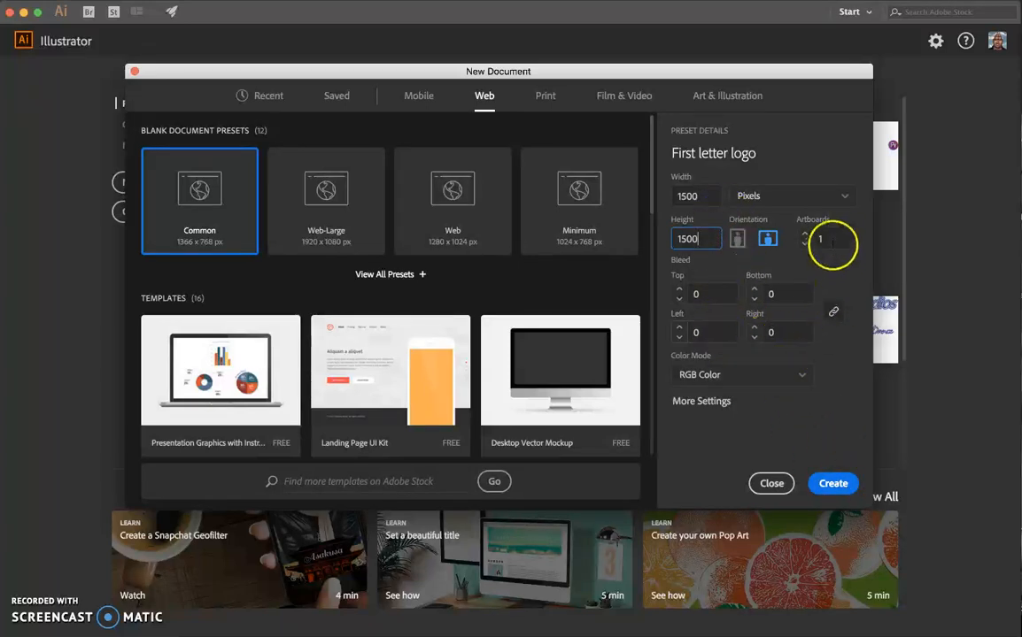
left_click(800, 374)
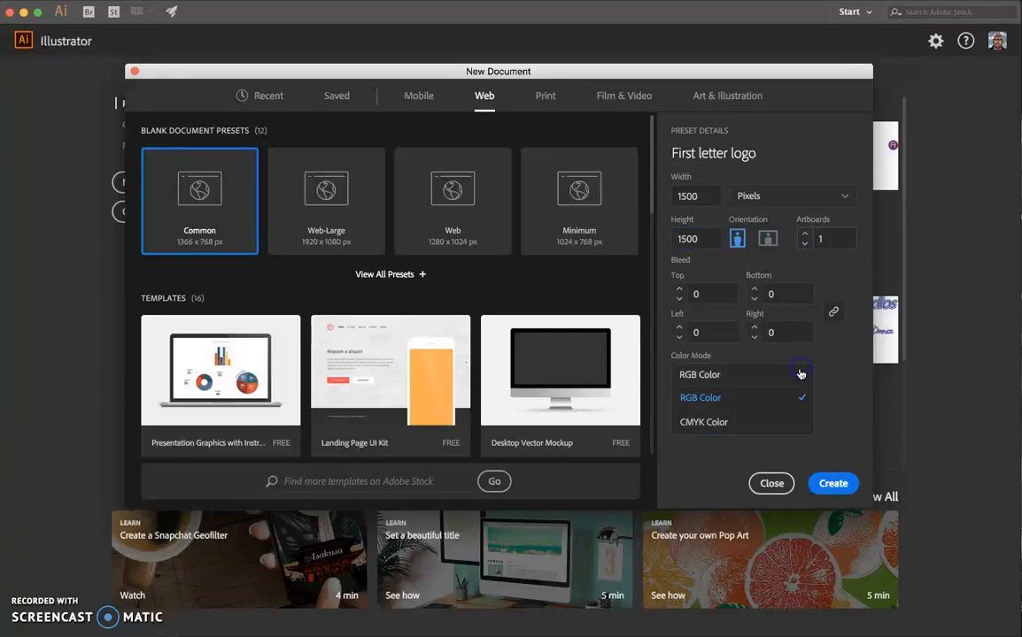
left_click(733, 398)
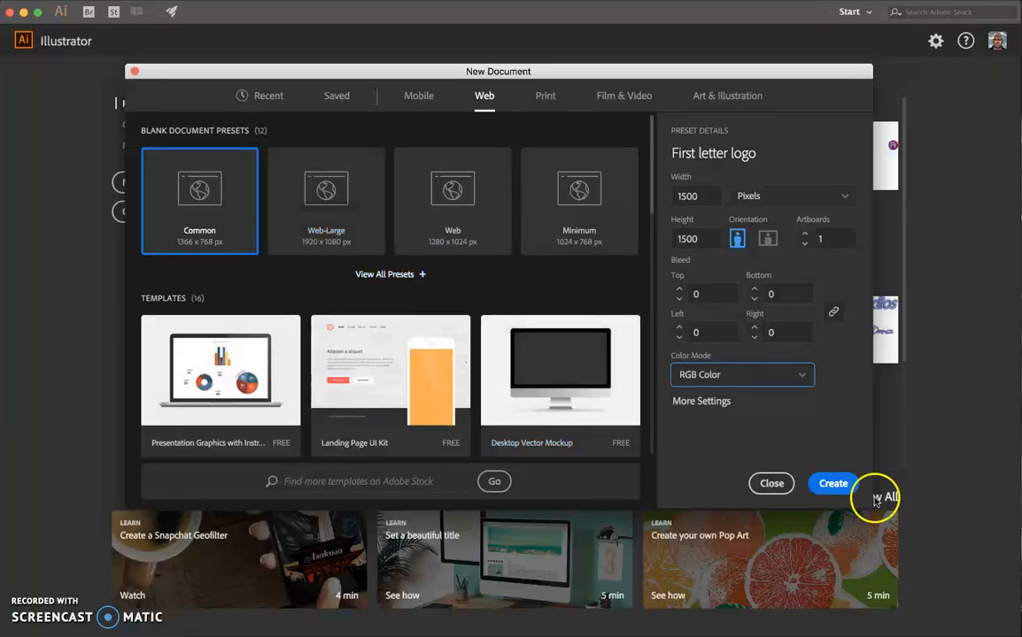
left_click(833, 483)
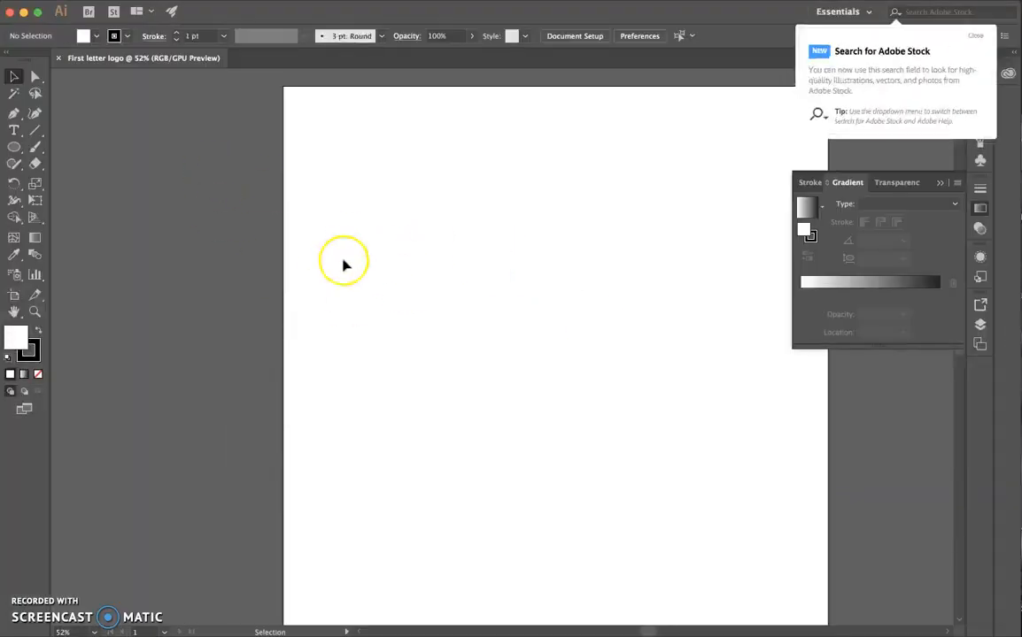
- Clear the Adobe Stock tip and Gradient settings off the canvas and draw a centered circle about 1384 px wide with the Ellipse tool
left_click(976, 37)
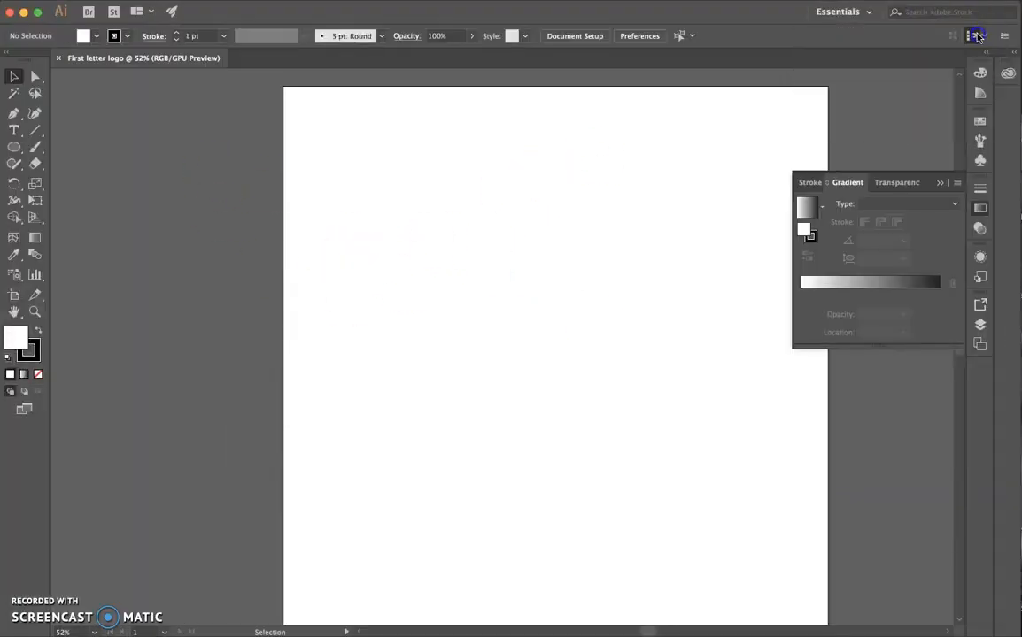
left_click(940, 182)
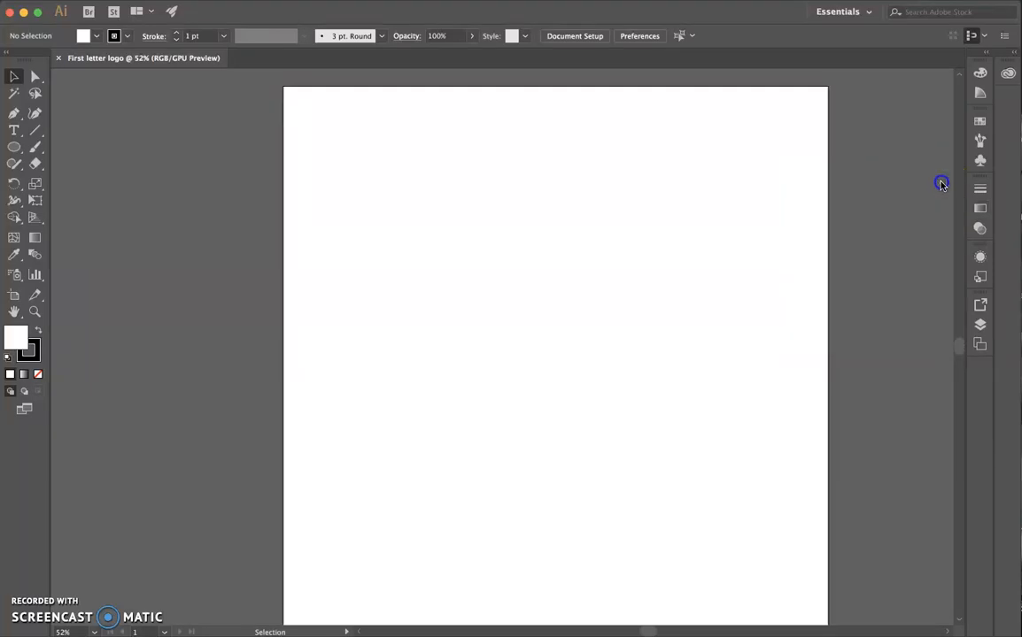
left_click(14, 147)
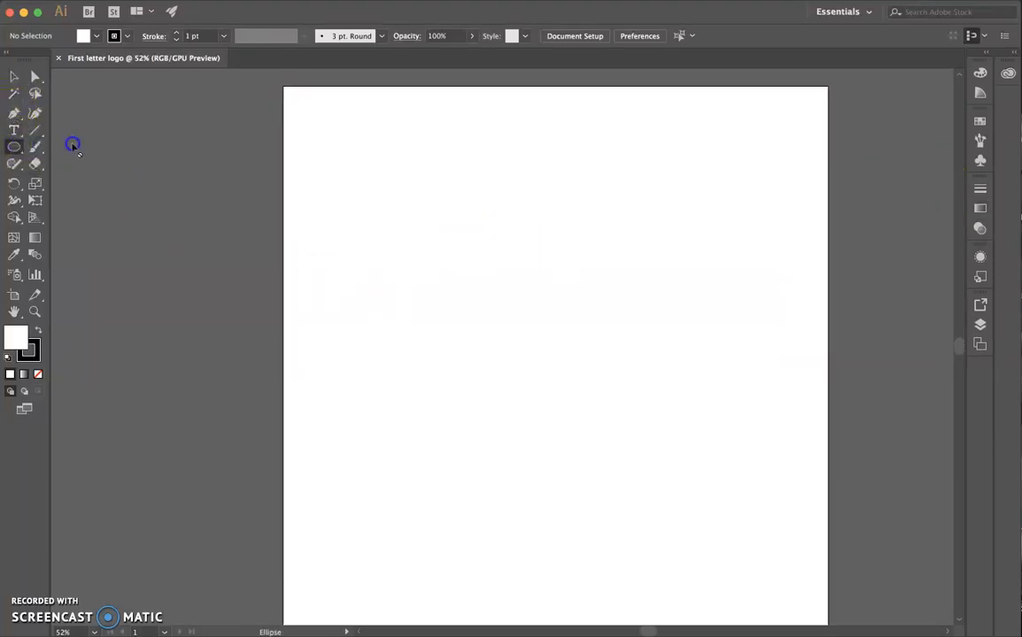
left_click_drag(14, 149, 171, 191)
left_click_drag(119, 163, 235, 91)
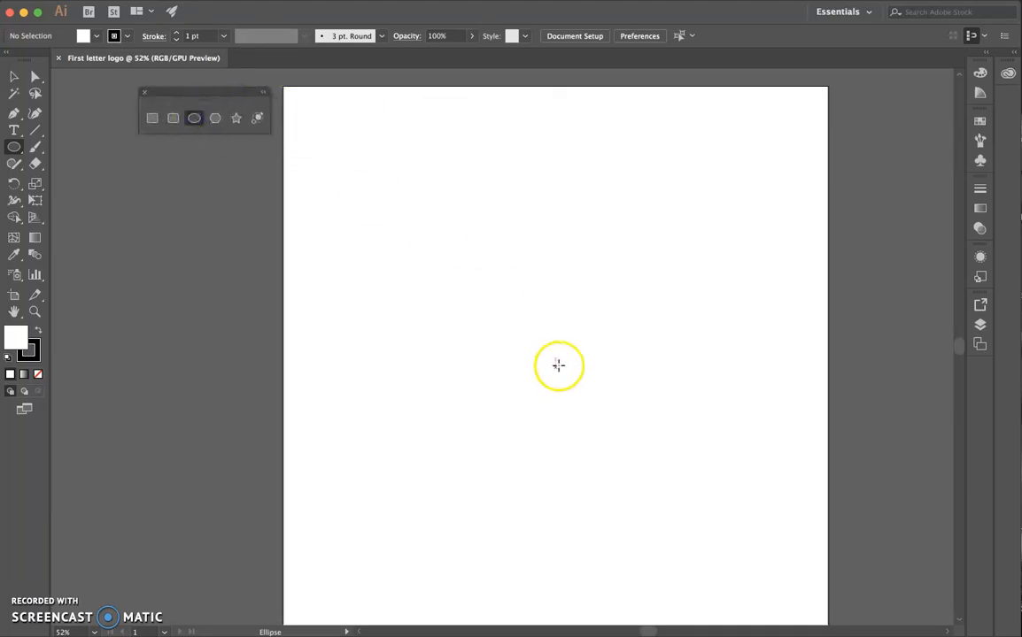
left_click_drag(556, 358, 304, 142)
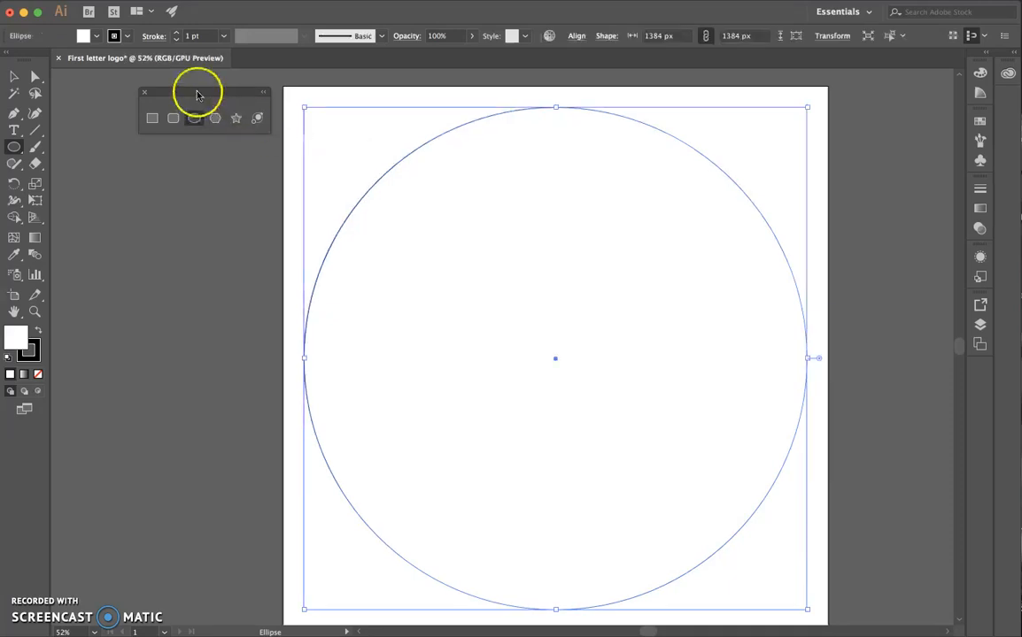
- Remove the circle's stroke and fill it with the pink swatch R=255 G=123 B=172
left_click(128, 36)
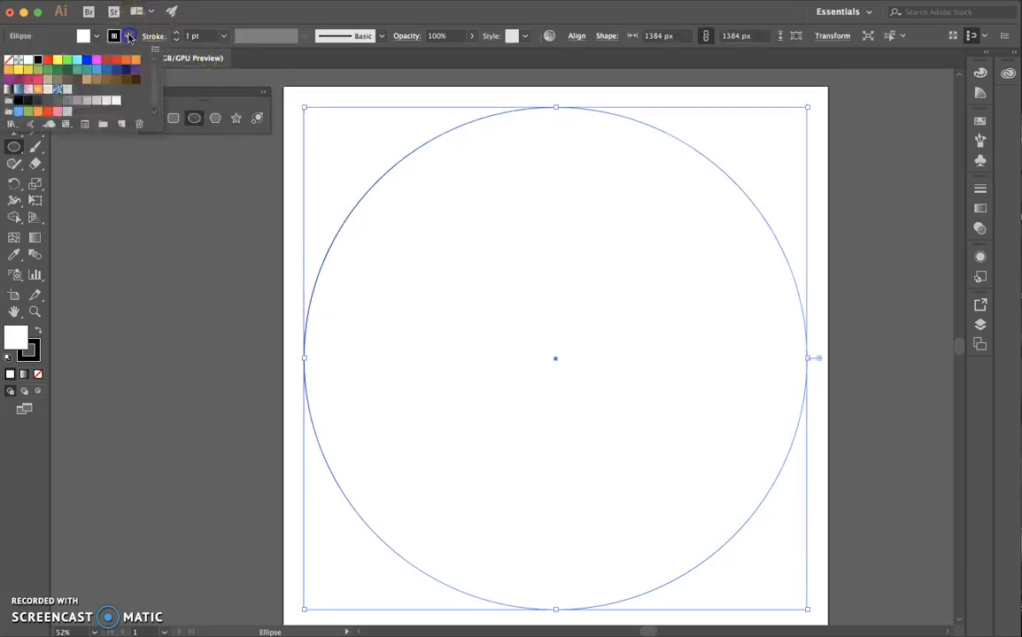
left_click(8, 59)
left_click(95, 38)
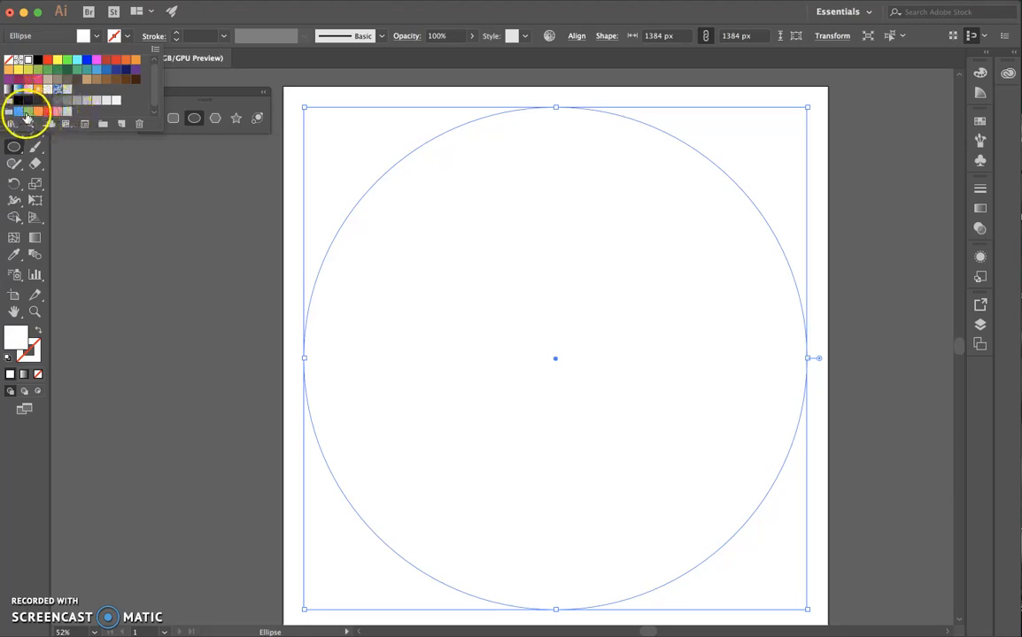
left_click(26, 114)
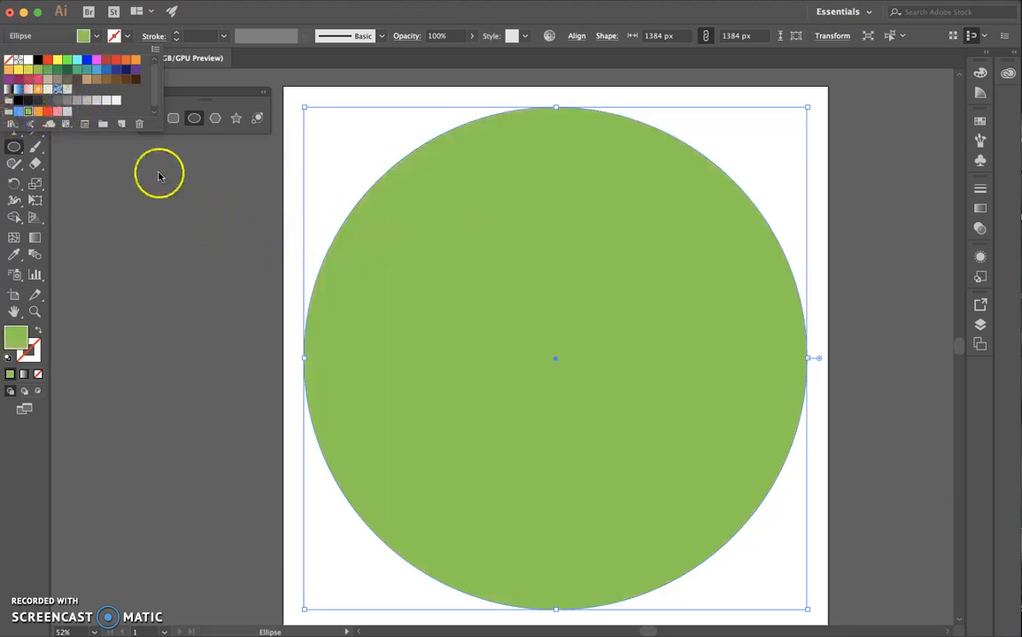
left_click_drag(153, 90, 156, 118)
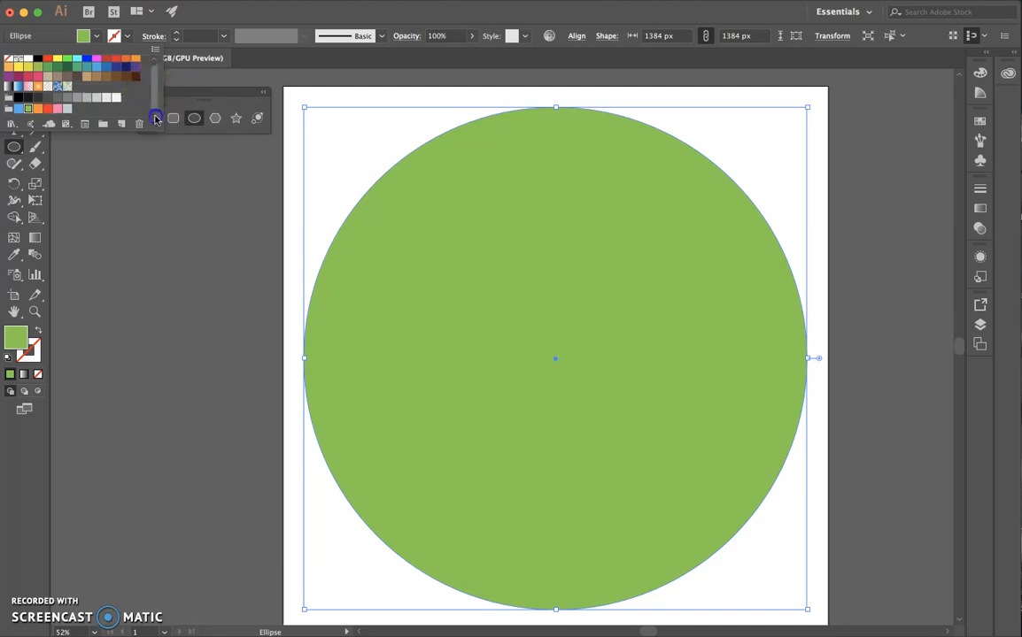
left_click(57, 108)
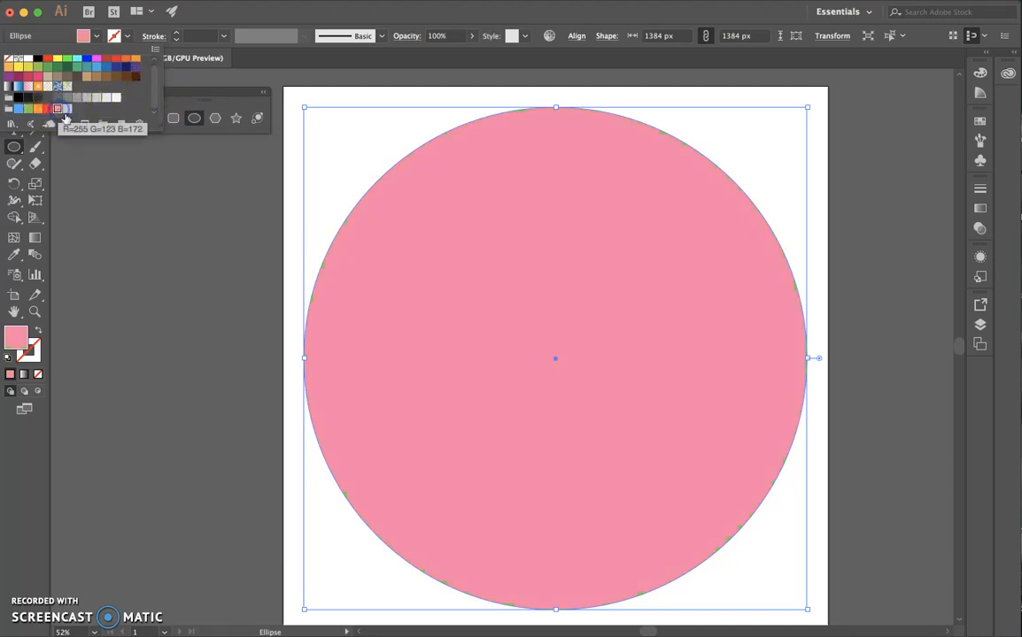
left_click(165, 151)
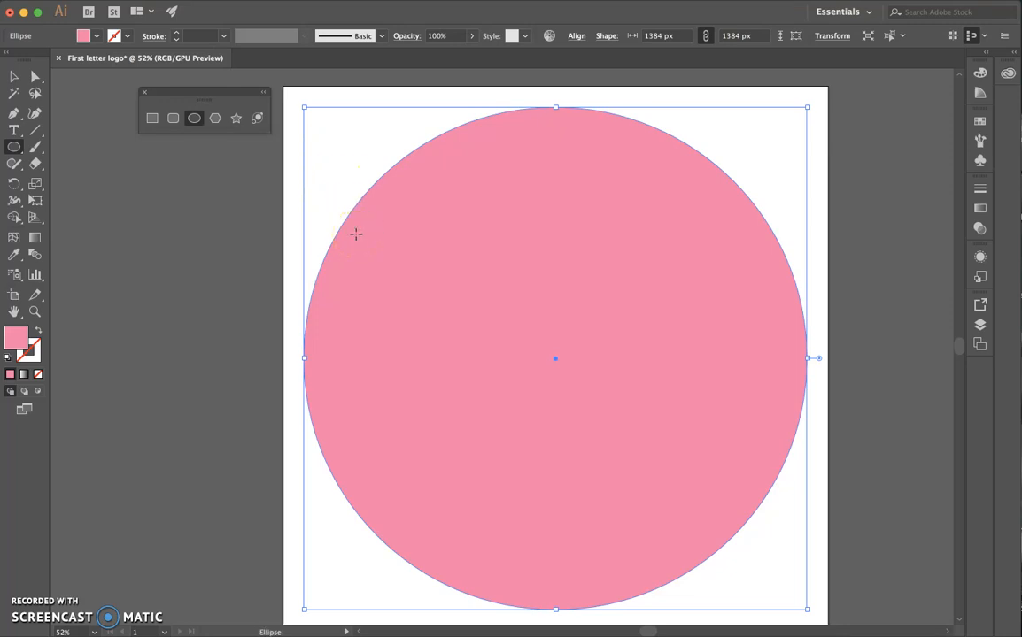
- Lock the pink circle in place
key("super+shift+a")
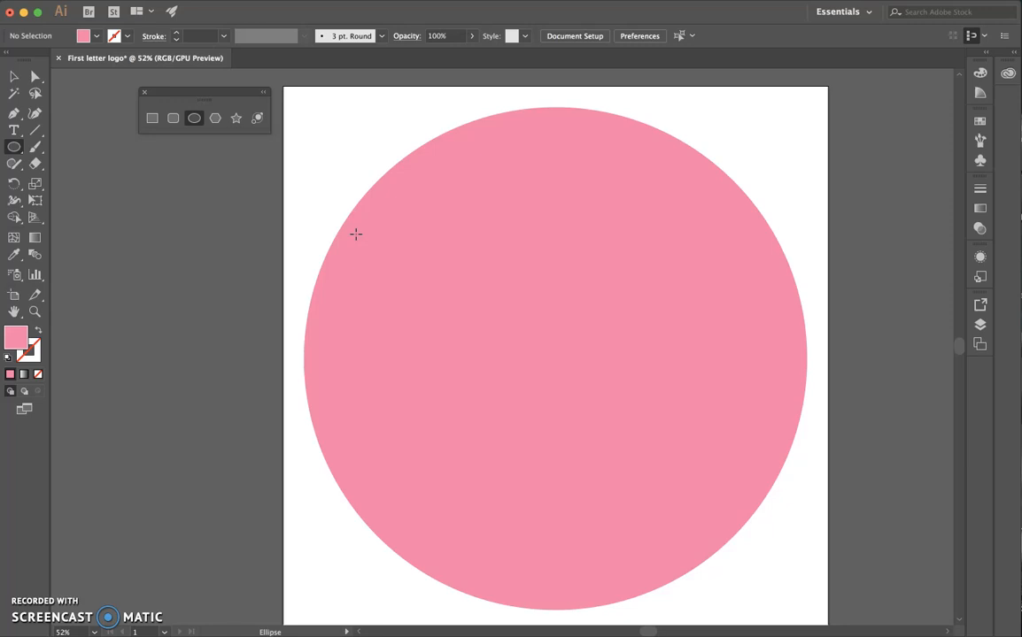
left_click(158, 1)
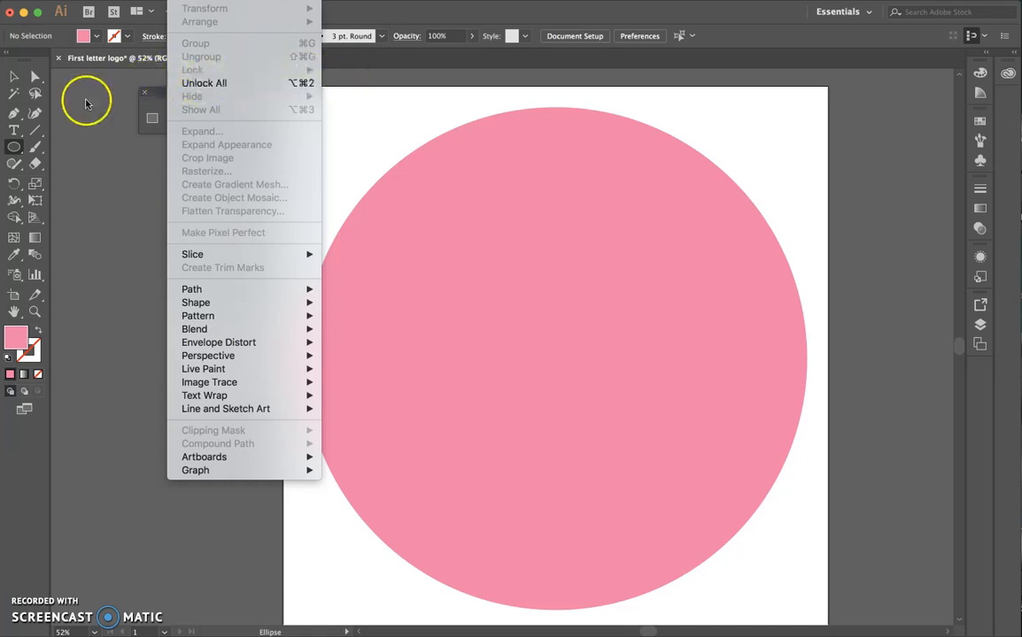
left_click(84, 100)
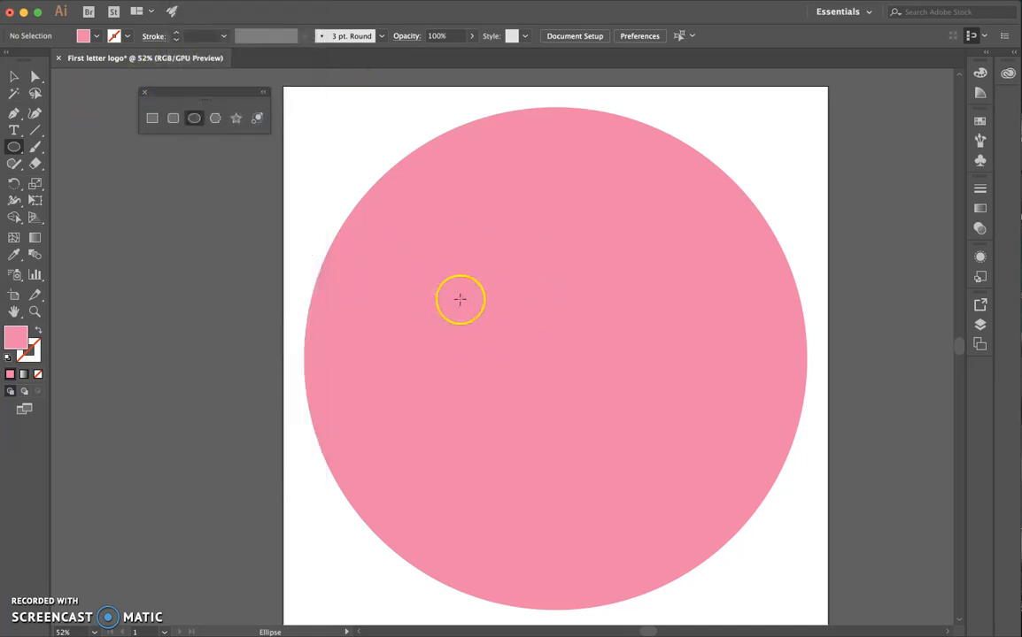
- Add the letter J as text near the center of the pink circle
key("t")
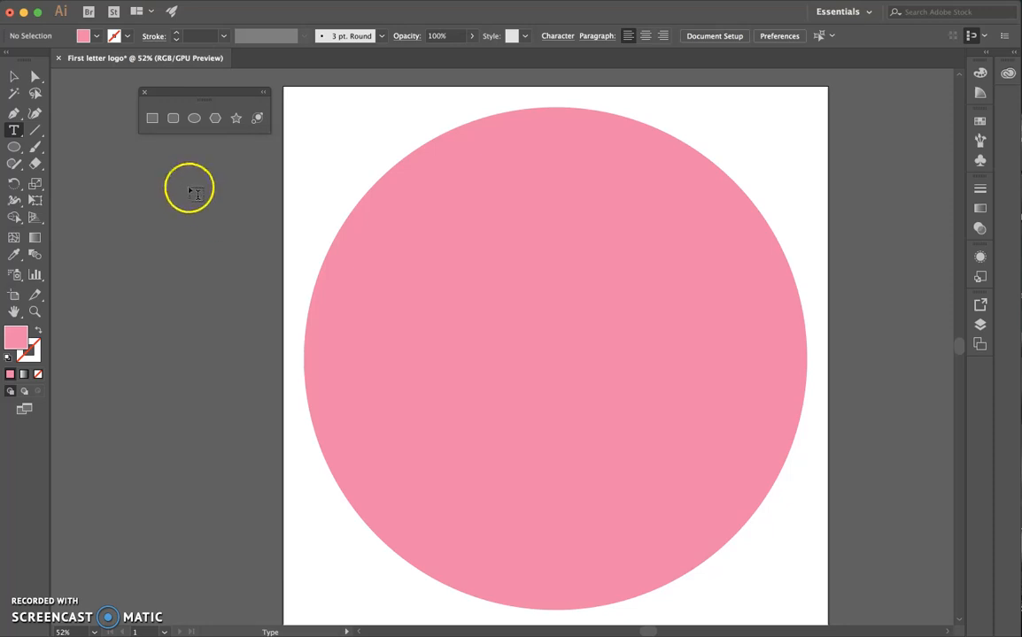
left_click_drag(16, 131, 87, 137)
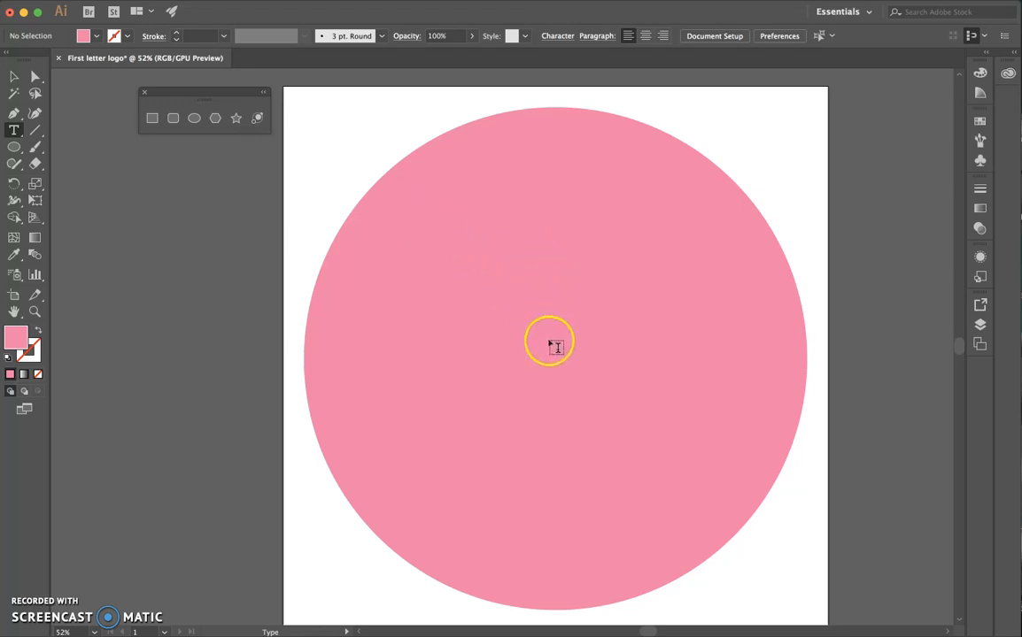
left_click(550, 341)
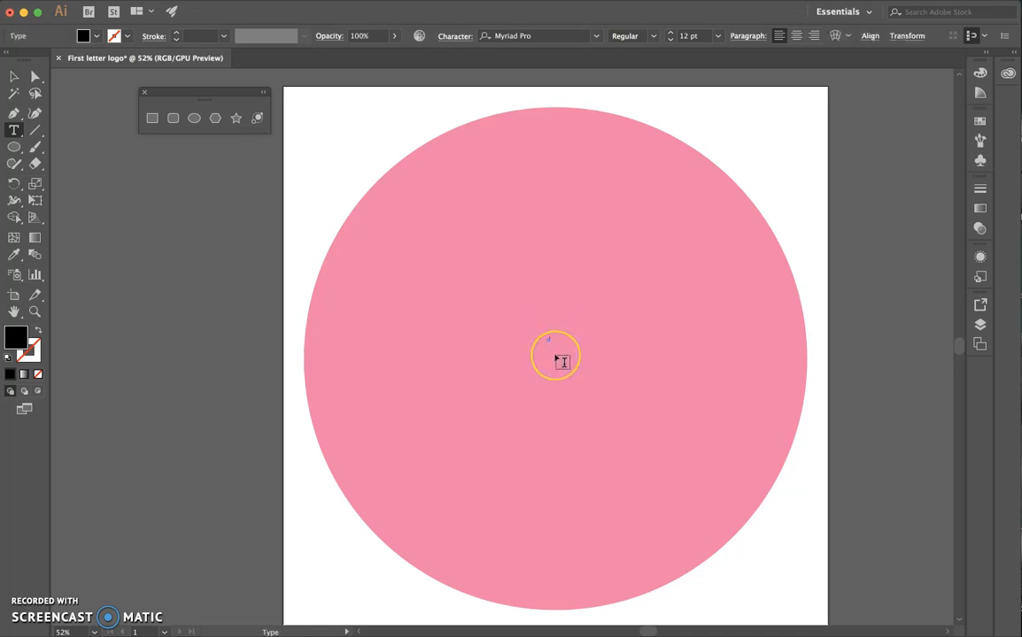
key("super+equal")
key("super+equal")
key("super+equal")
key("super+equal")
key("super+equal")
key("super+minus")
key("super+minus")
key("super+minus")
key("super+minus")
key("super+minus")
key("super+minus")
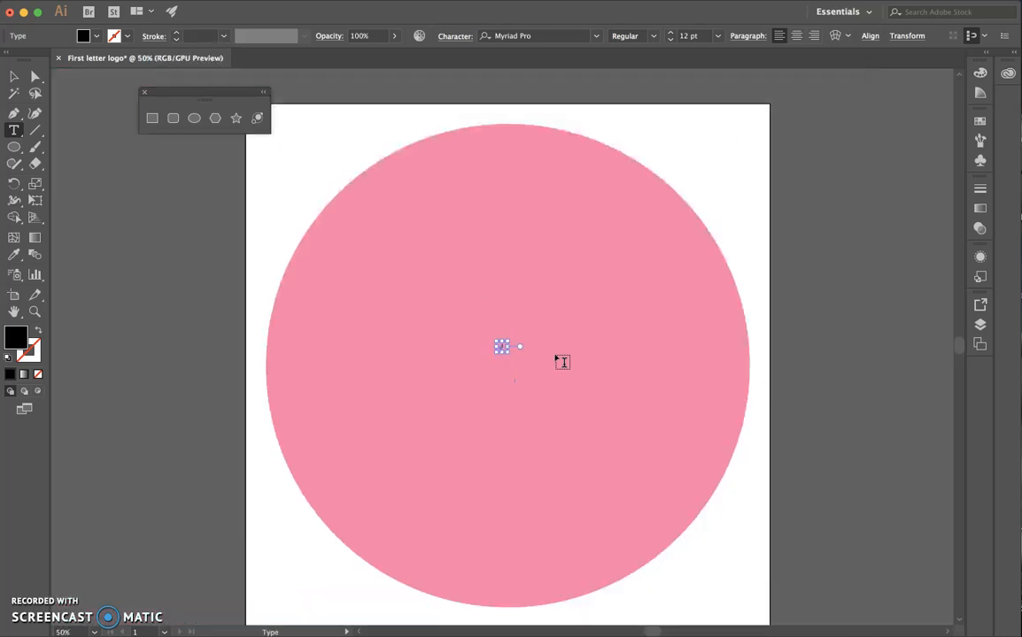
- Open the Character settings for the letter J and place them beside the artboard
left_click(382, 0)
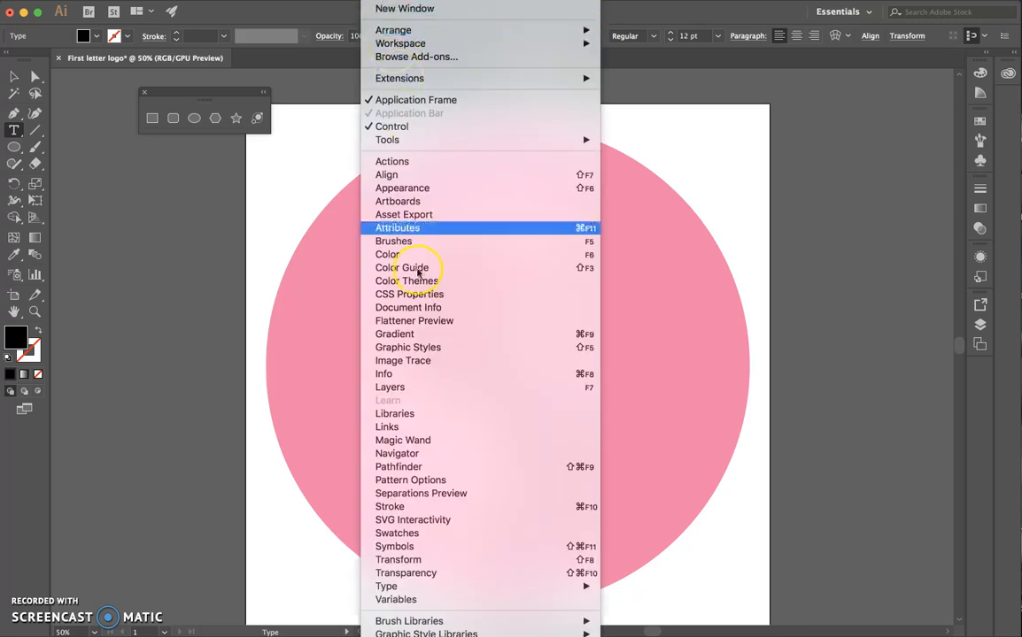
mouse_move(414, 591)
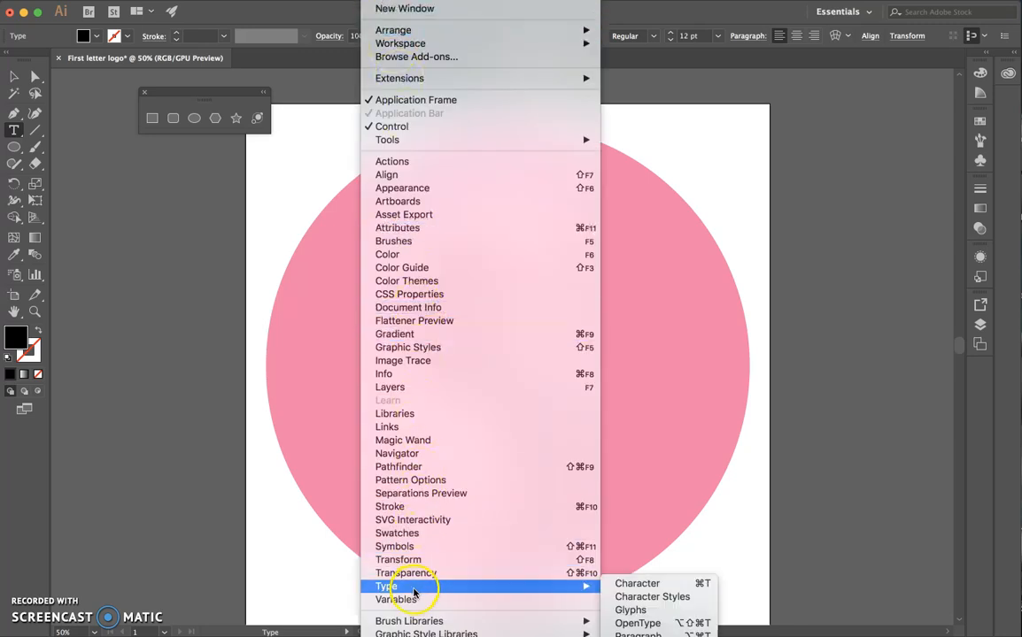
left_click(639, 584)
left_click_drag(147, 133, 834, 82)
- Separate the OpenType settings from the floating type settings, close them, and bring the Character settings to the front
left_click(845, 94)
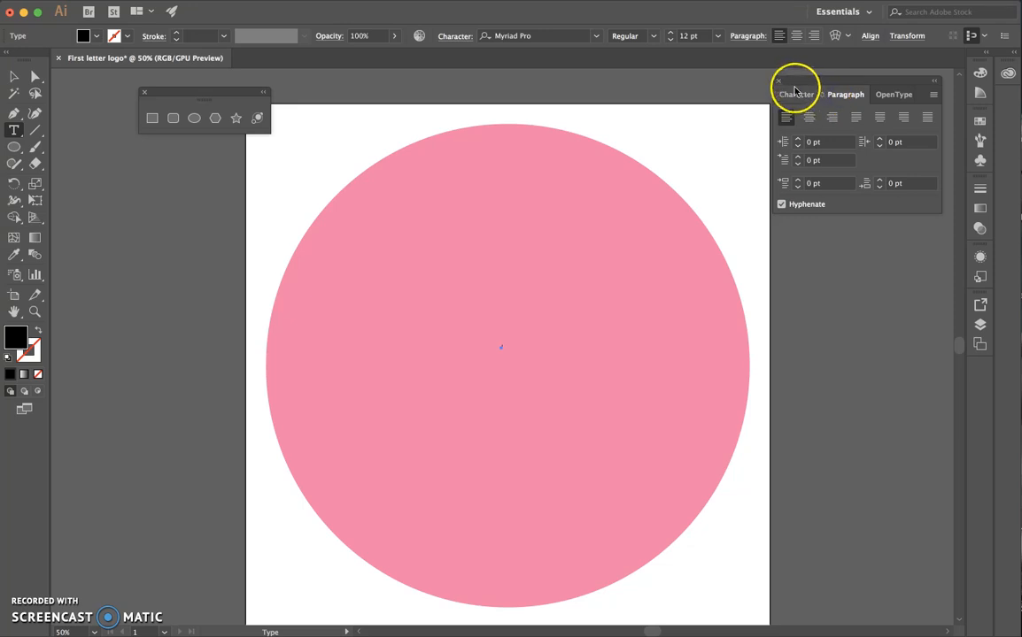
left_click(795, 93)
left_click(890, 96)
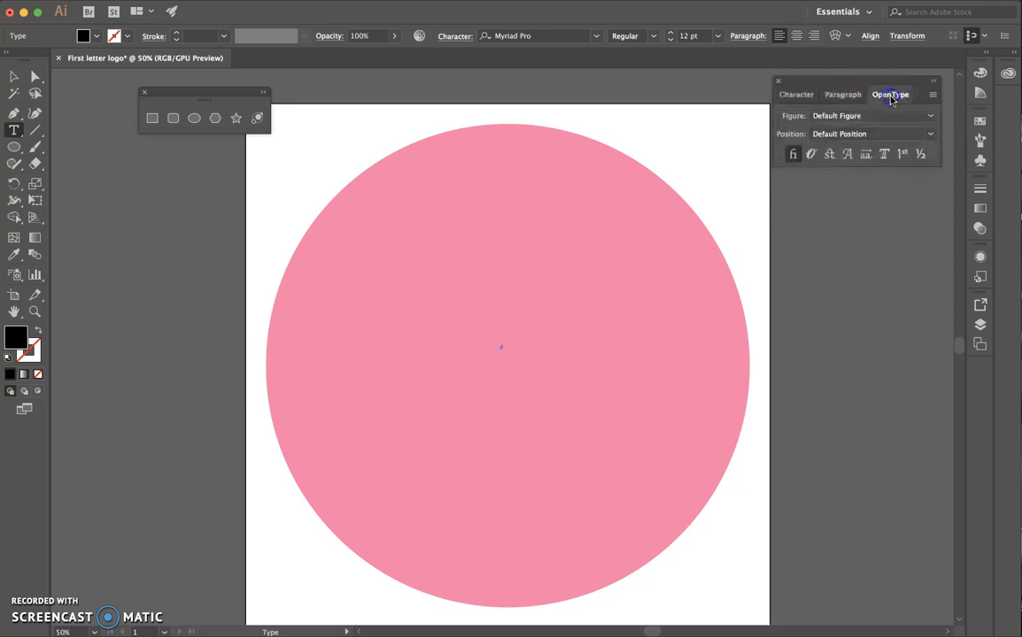
left_click_drag(884, 97, 861, 328)
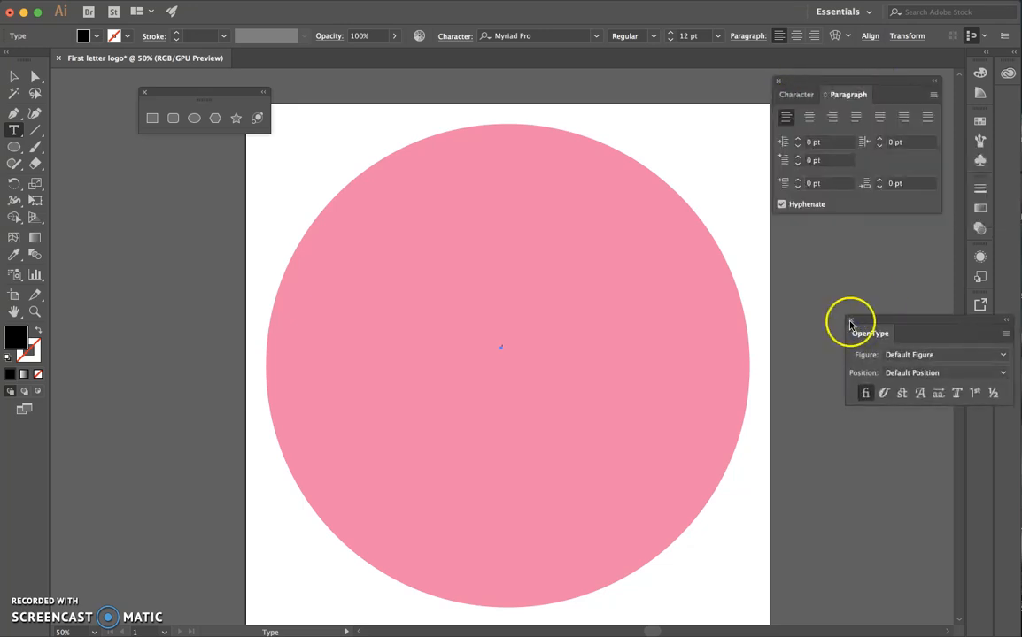
left_click(849, 323)
left_click(798, 93)
left_click(837, 95)
left_click(799, 95)
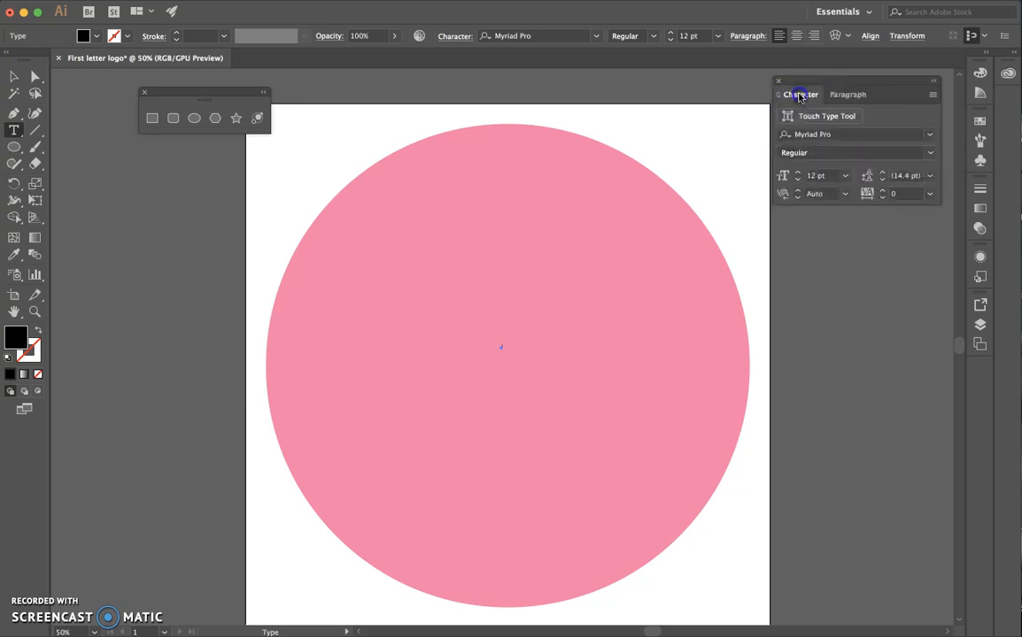
- Set the letter J's font size to 72 pt
left_click(815, 136)
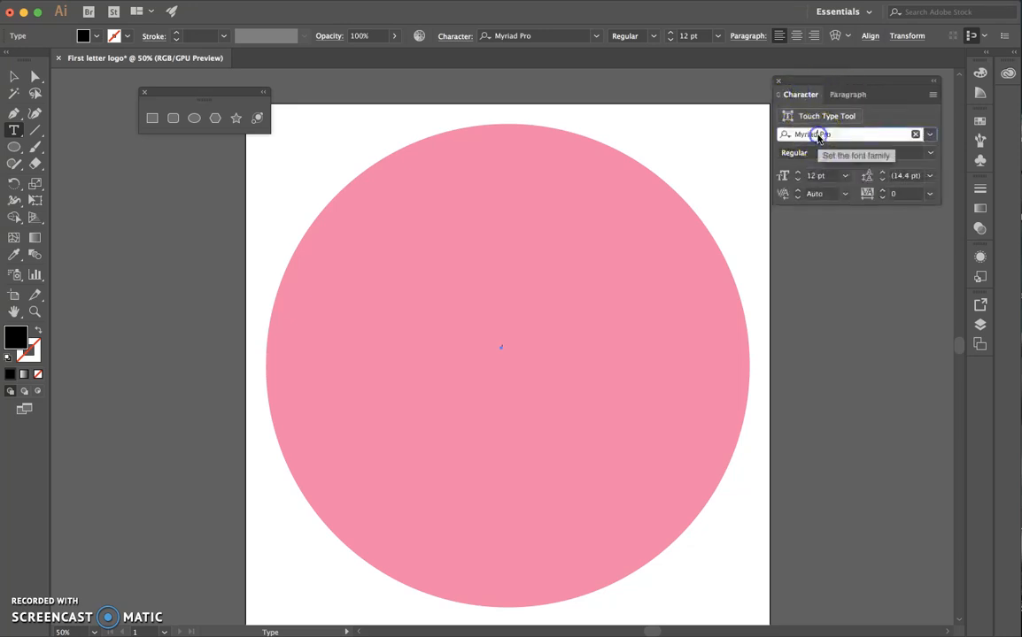
left_click(846, 176)
left_click(863, 425)
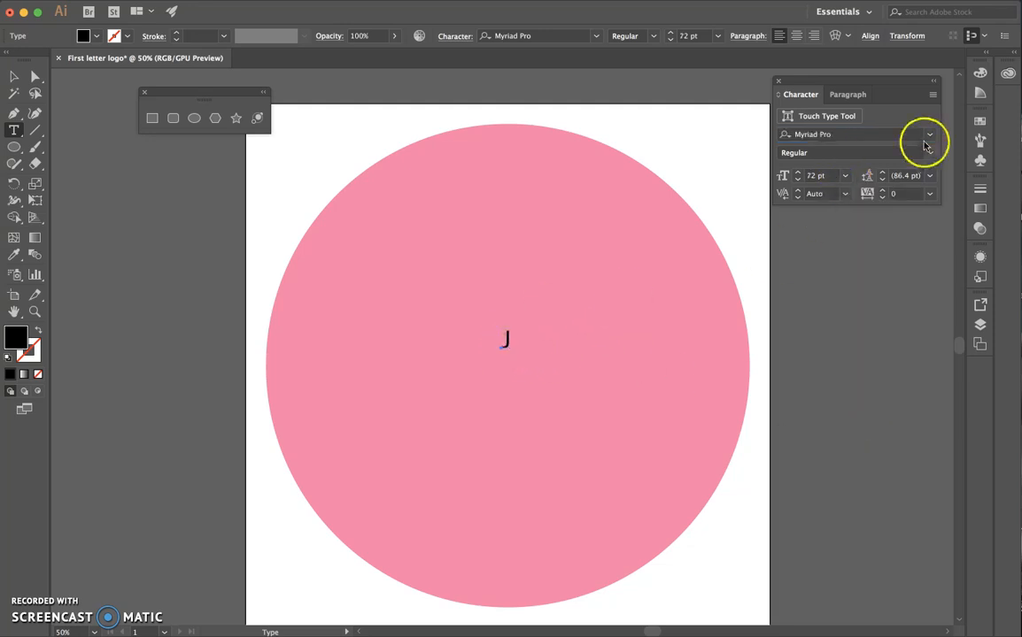
key("super")
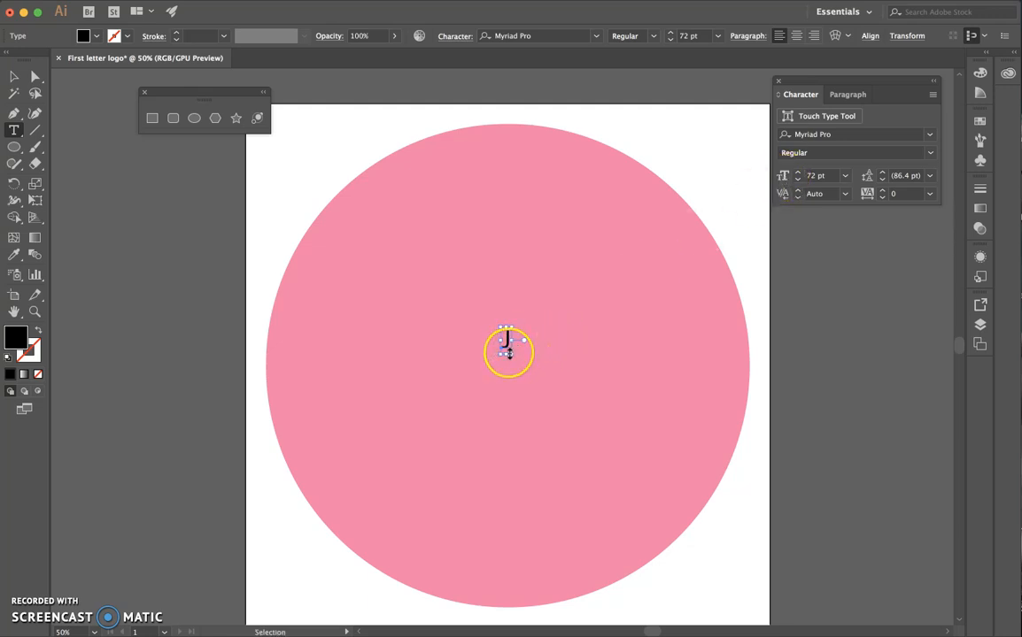
- Scale the letter J up proportionally to a font size of about 811 pt
key("super+equal")
key("super+equal")
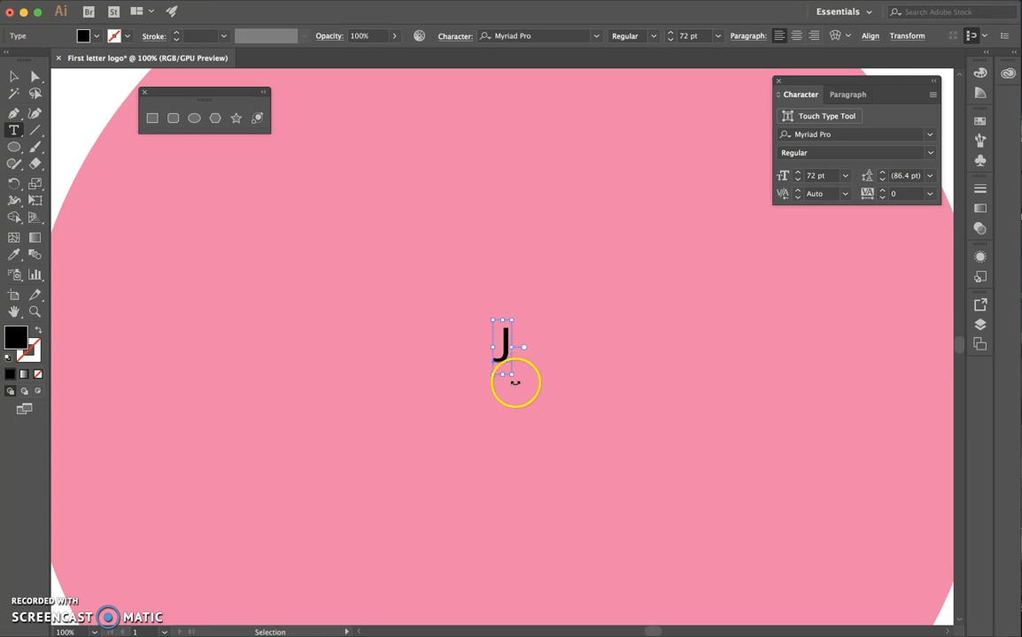
left_click_drag(511, 375, 836, 620)
key("super+minus")
key("super+minus")
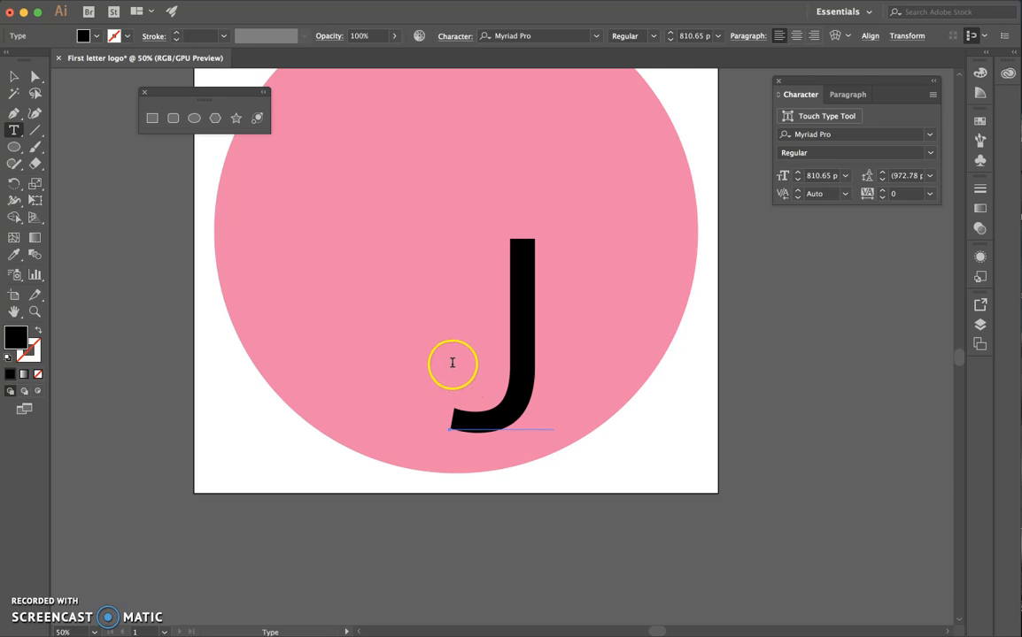
- Enlarge the letter J further to about 1248 pt and position it around the middle of the pink circle
key("Escape")
left_click_drag(522, 372, 464, 245)
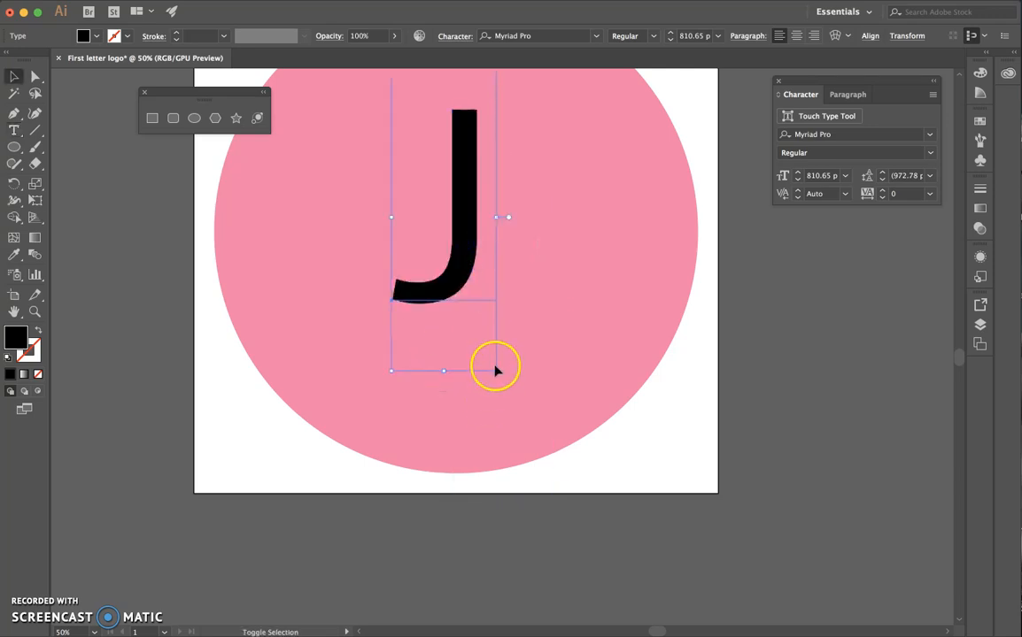
left_click_drag(496, 373, 591, 494)
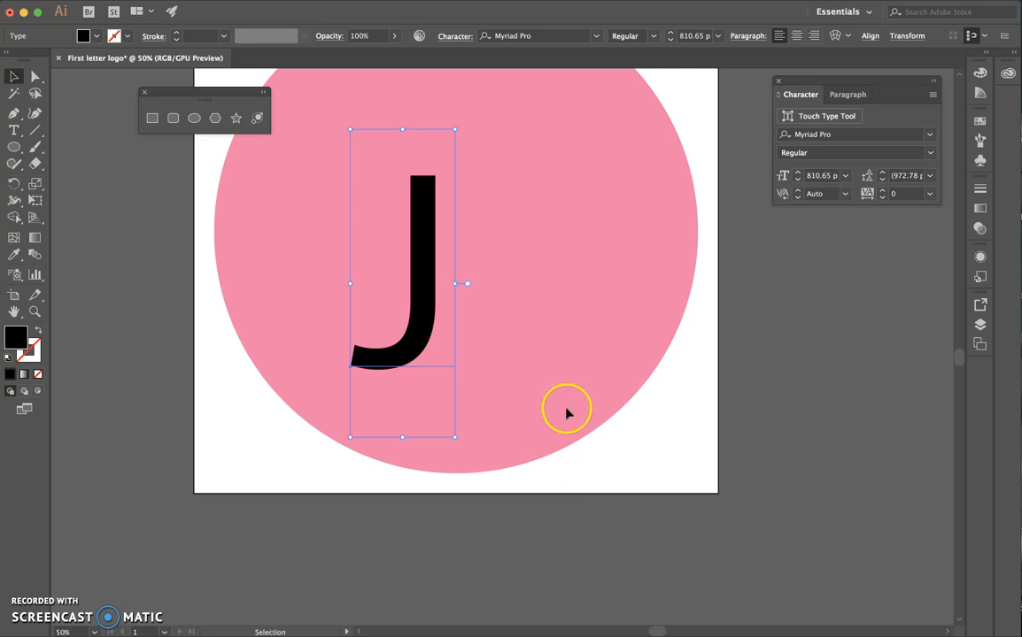
key("super+minus")
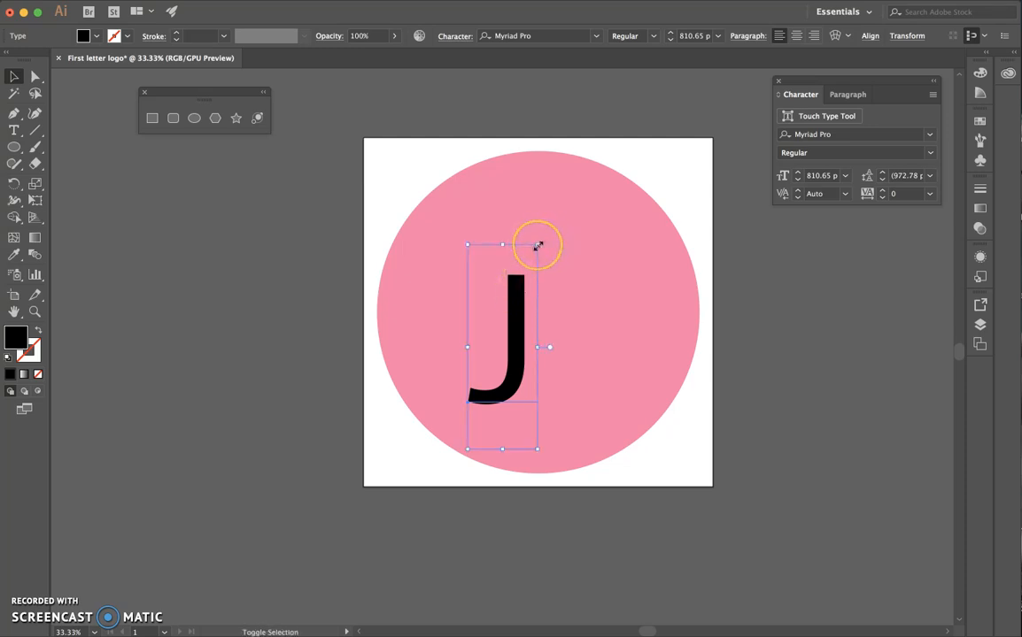
left_click_drag(538, 246, 645, 139)
left_click_drag(501, 302, 649, 160)
left_click_drag(501, 269, 596, 160)
left_click_drag(507, 250, 564, 258)
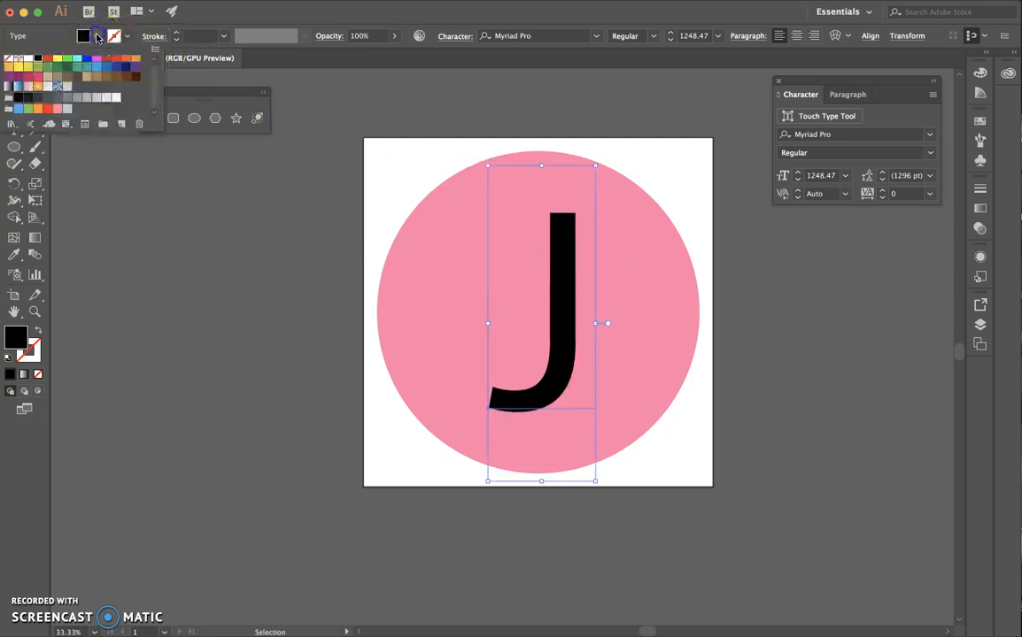
- Fill the letter J with white and nudge it slightly left to center it on the circle
left_click(27, 59)
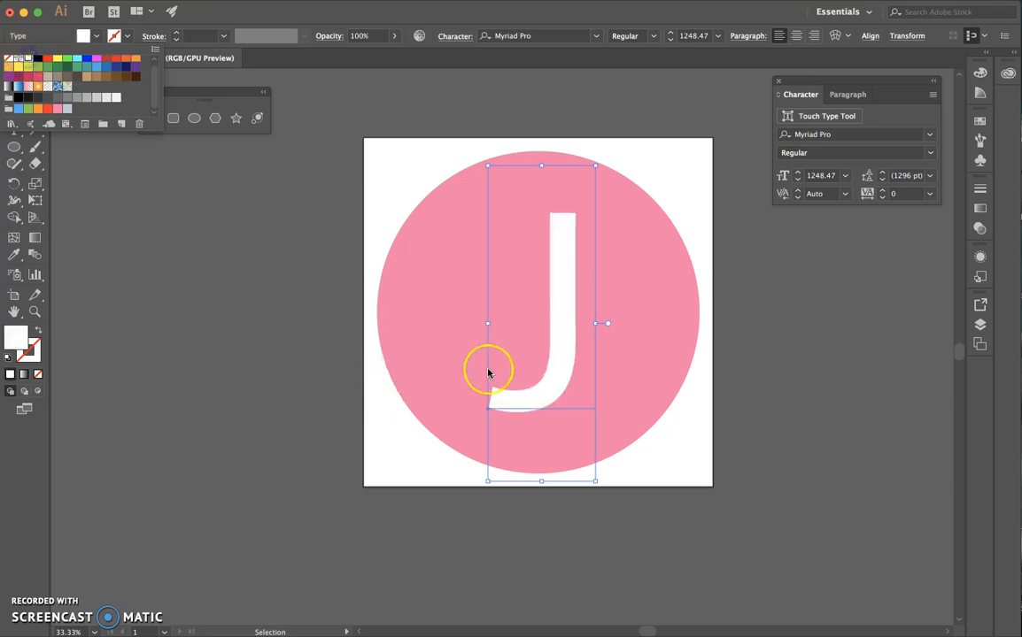
left_click(563, 372)
left_click_drag(556, 372, 551, 373)
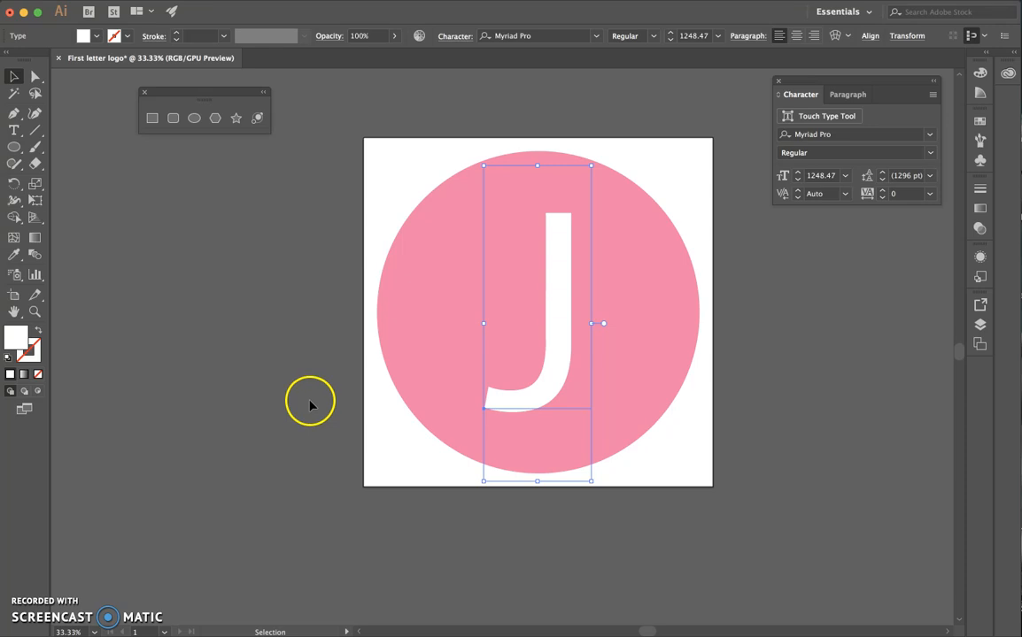
- Convert the white letter J to outlines
left_click(265, 0)
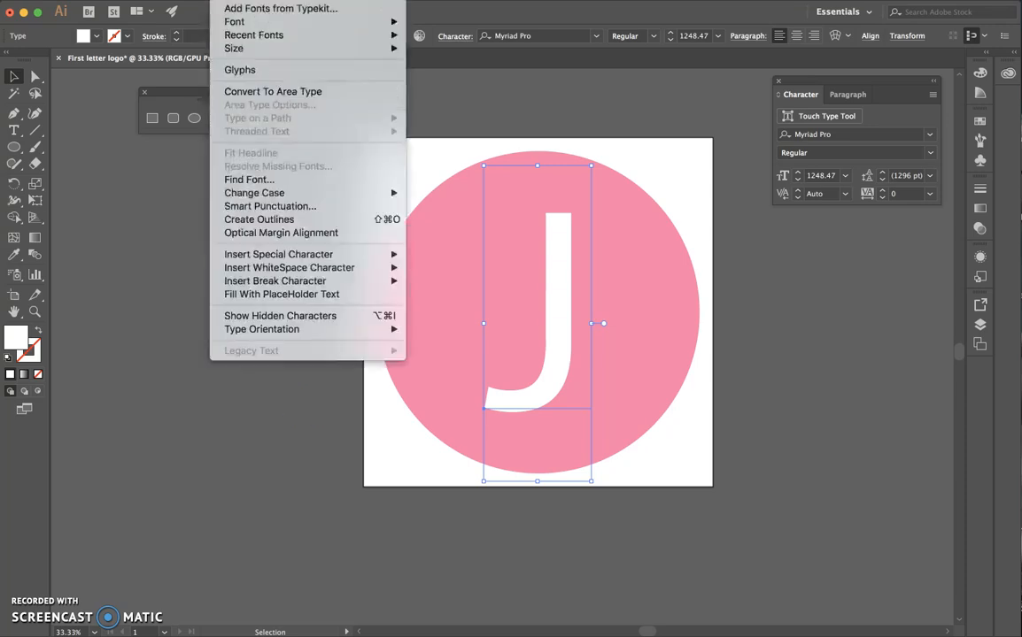
mouse_move(228, 0)
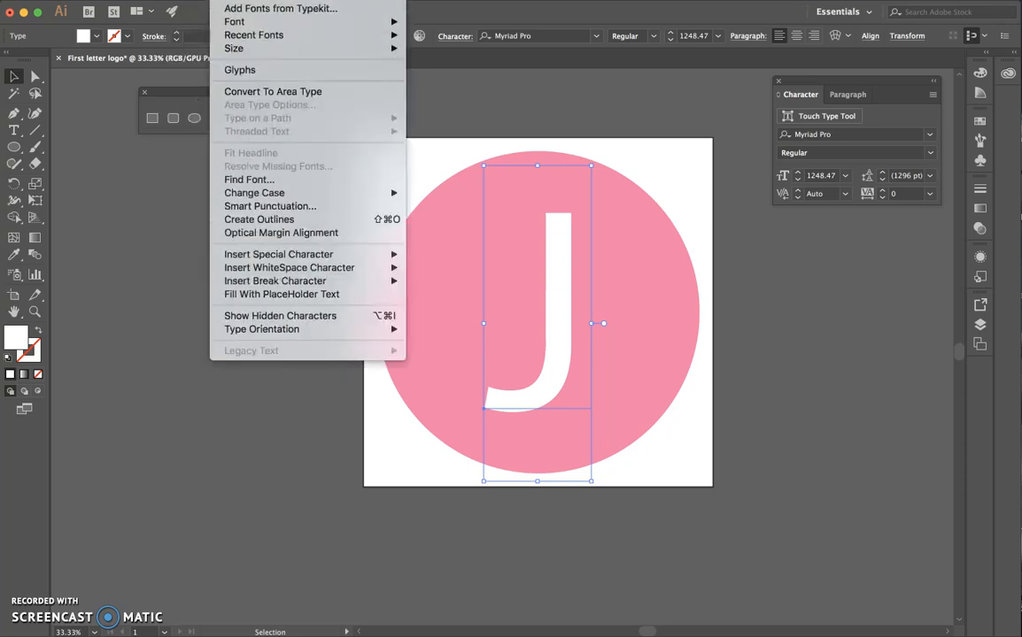
left_click(252, 219)
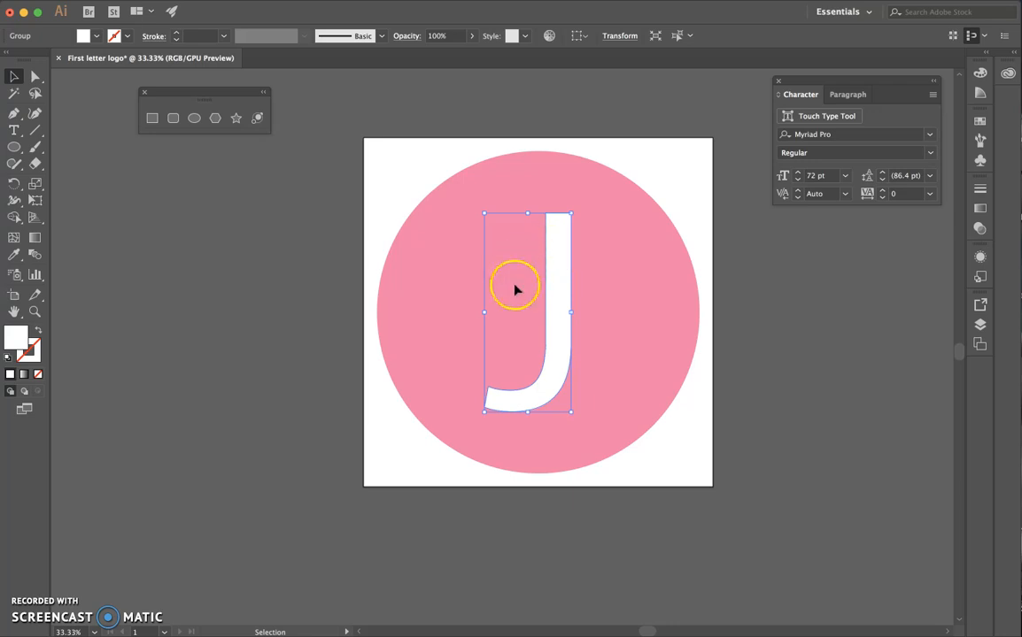
- Copy the outlined J and paste the copy in front, directly over the original
left_click(567, 337)
key("a")
left_click(149, 1)
left_click(172, 83)
mouse_move(547, 280)
left_mouse_down()
mouse_move(662, 290)
mouse_move(560, 288)
left_mouse_up()
left_click(560, 289)
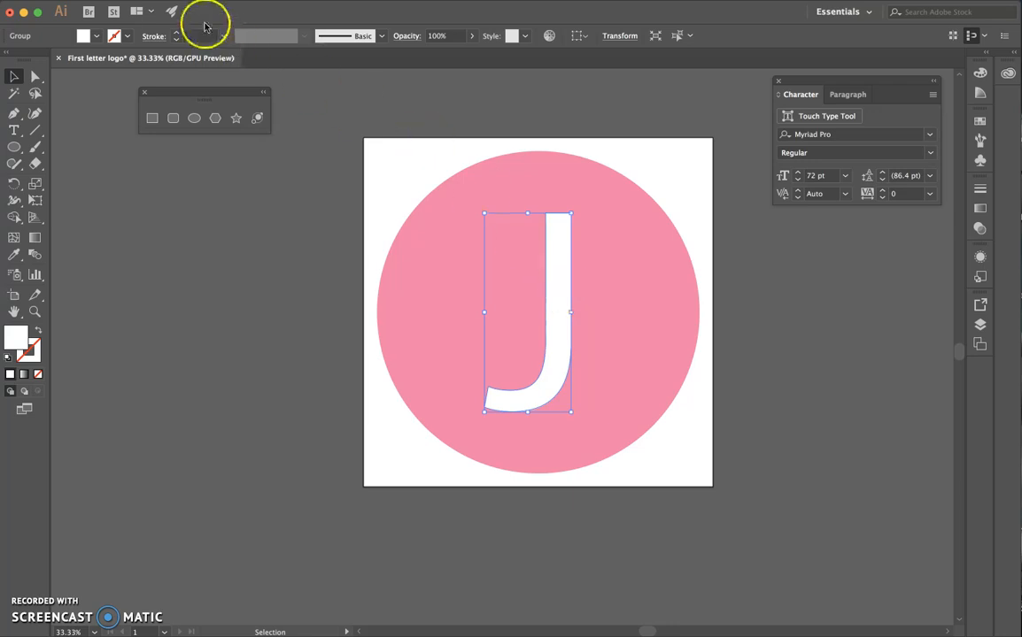
- Lock the selected J so that the other copy can be moved independently
left_click(181, 0)
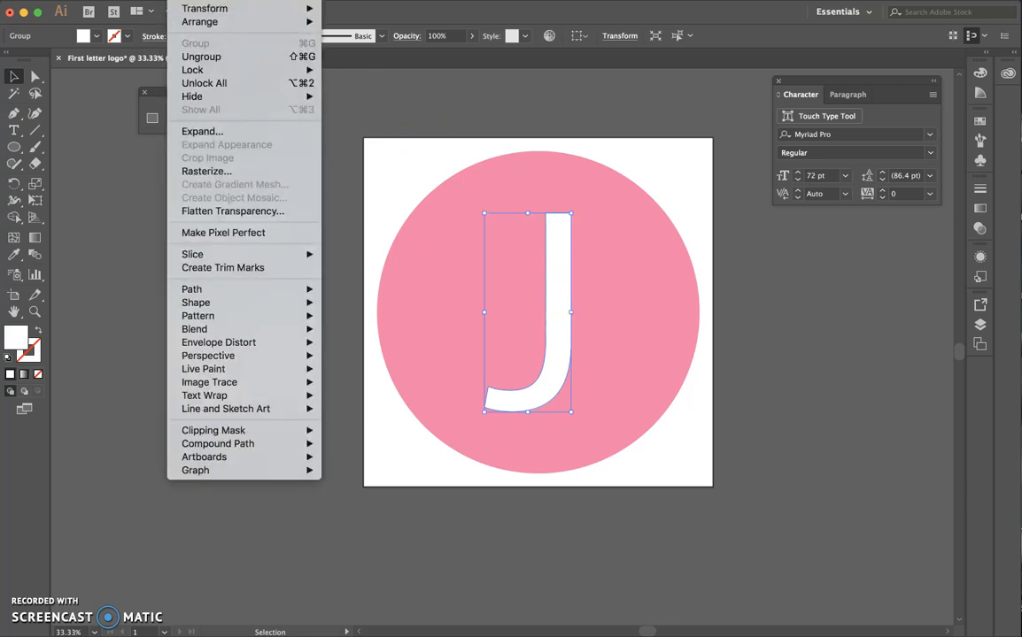
left_click(192, 71)
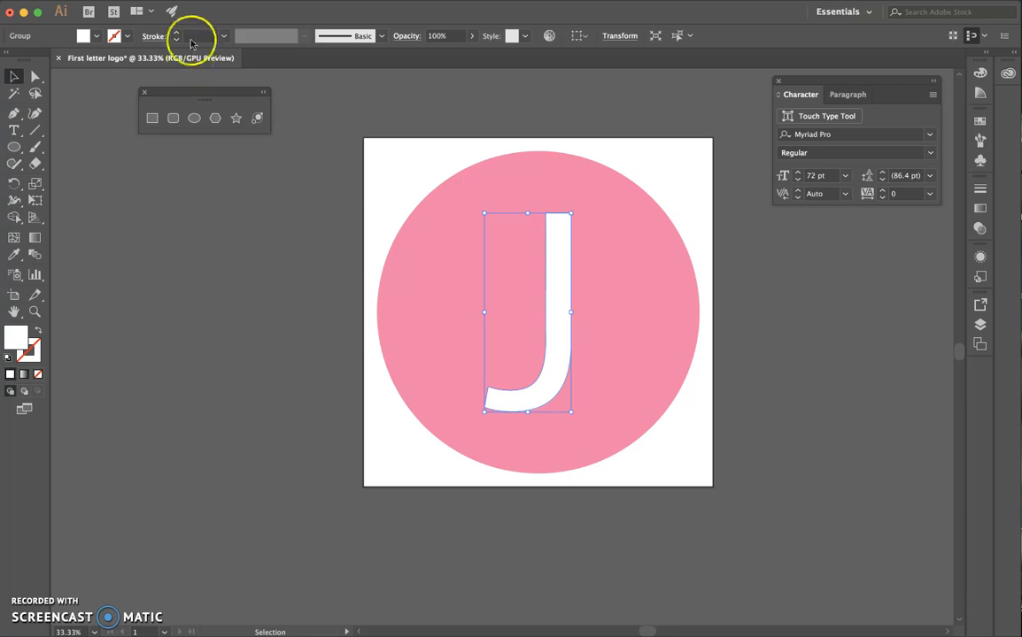
left_click(185, 0)
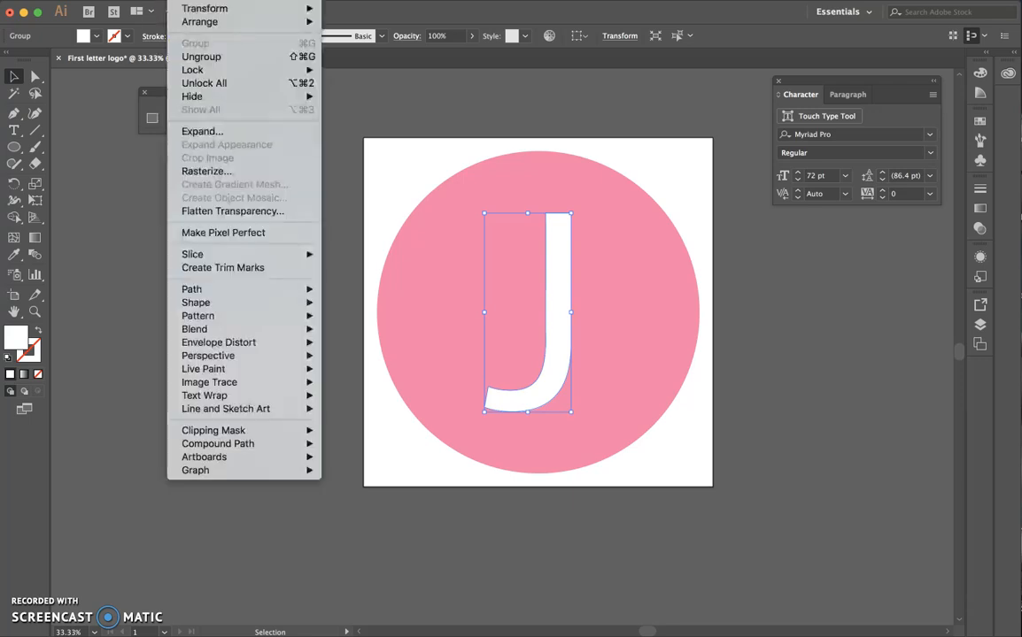
mouse_move(315, 70)
left_click(355, 69)
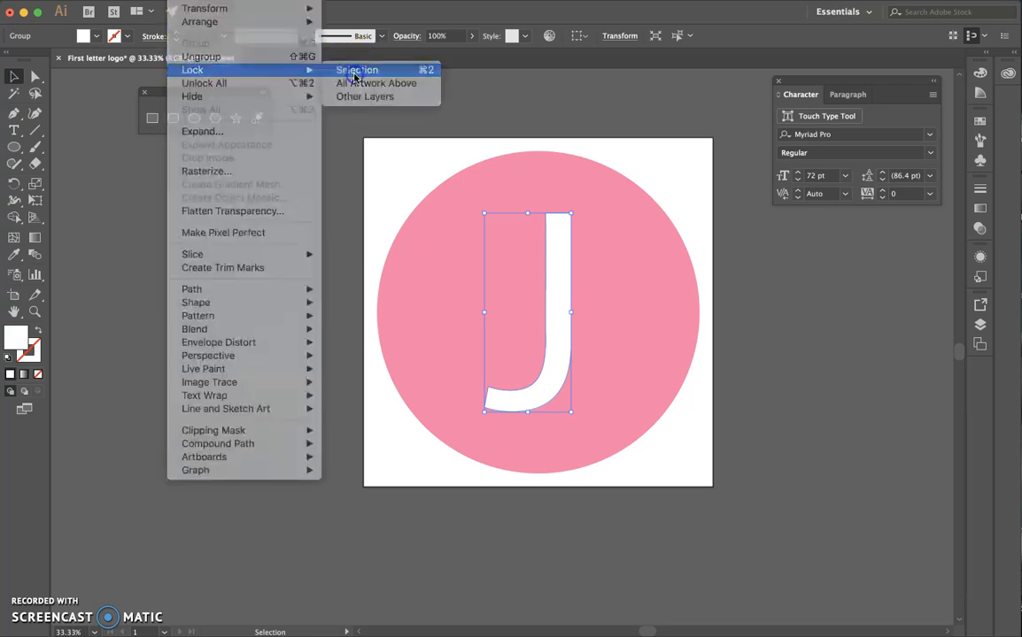
- Move the unlocked J diagonally down and right until it extends below the artboard's lower edge
left_click(562, 321)
left_click_drag(562, 321, 692, 476)
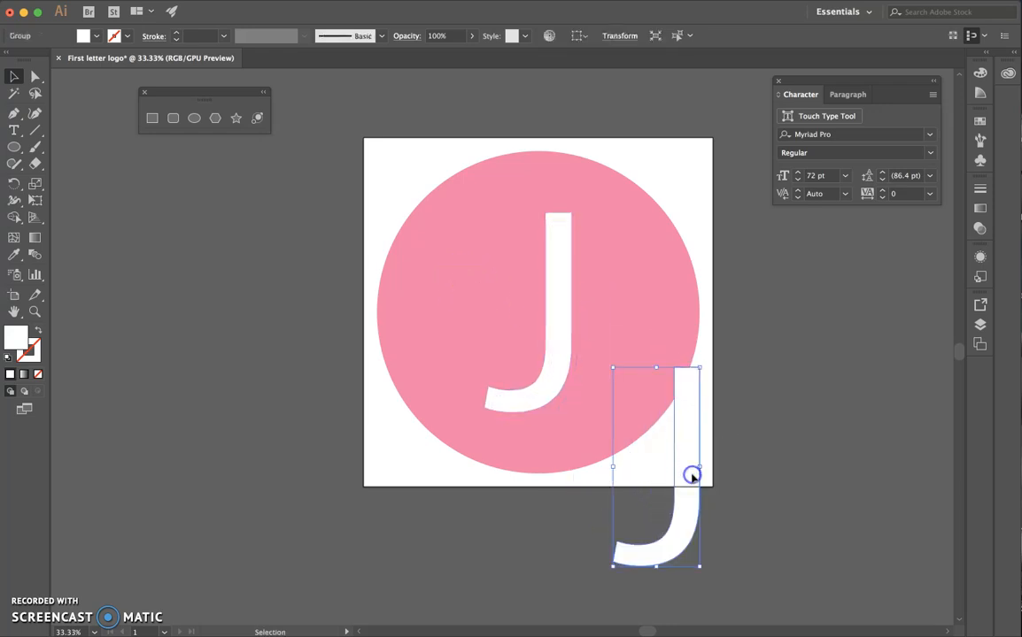
- Unlock all locked objects and clear the selection
left_click(562, 313)
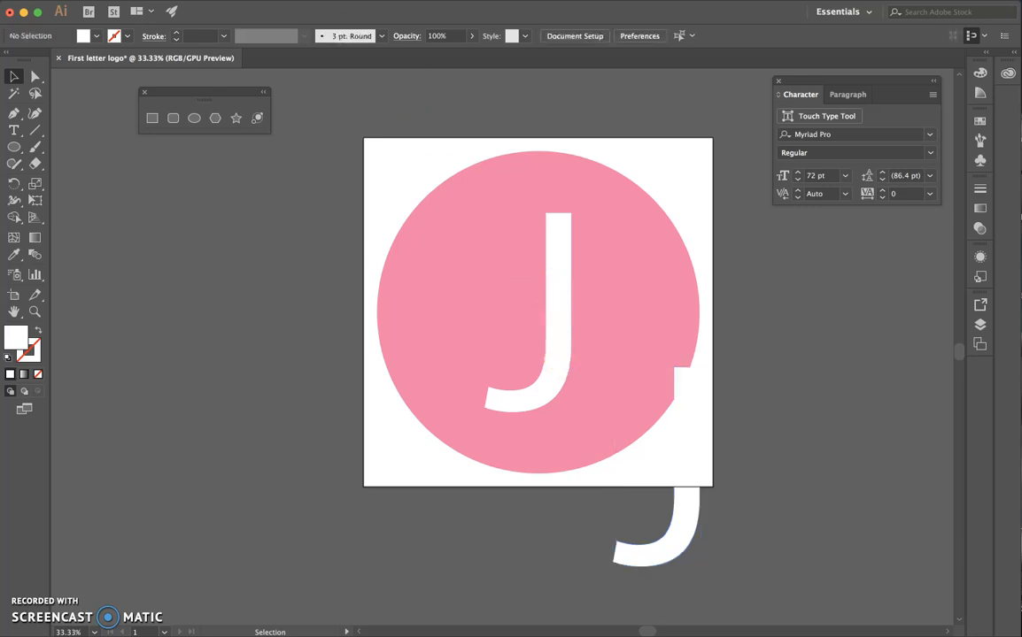
left_click(184, 1)
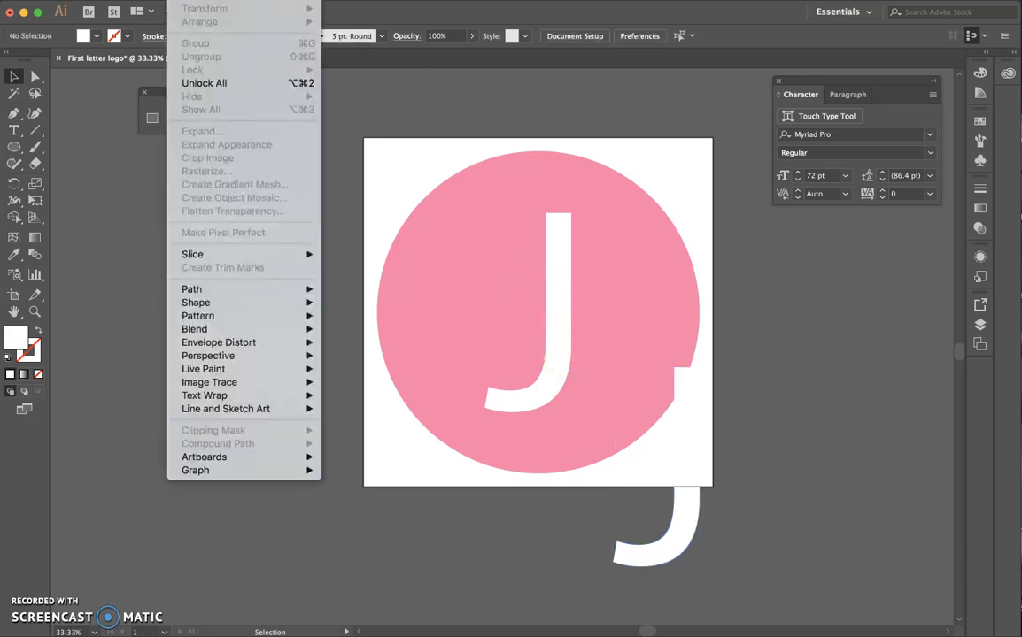
left_click(203, 84)
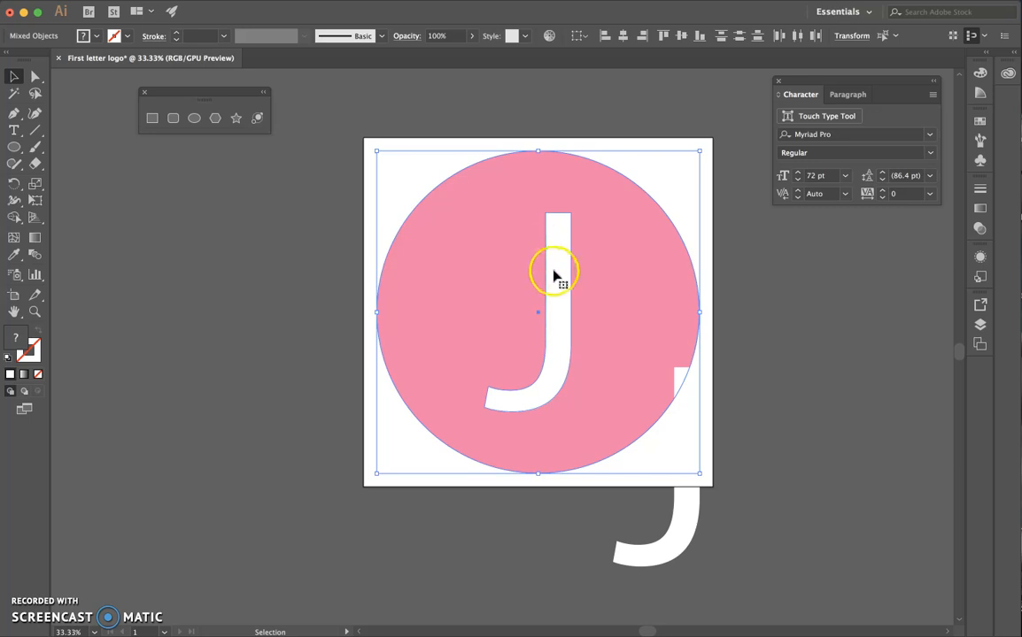
left_click(314, 297)
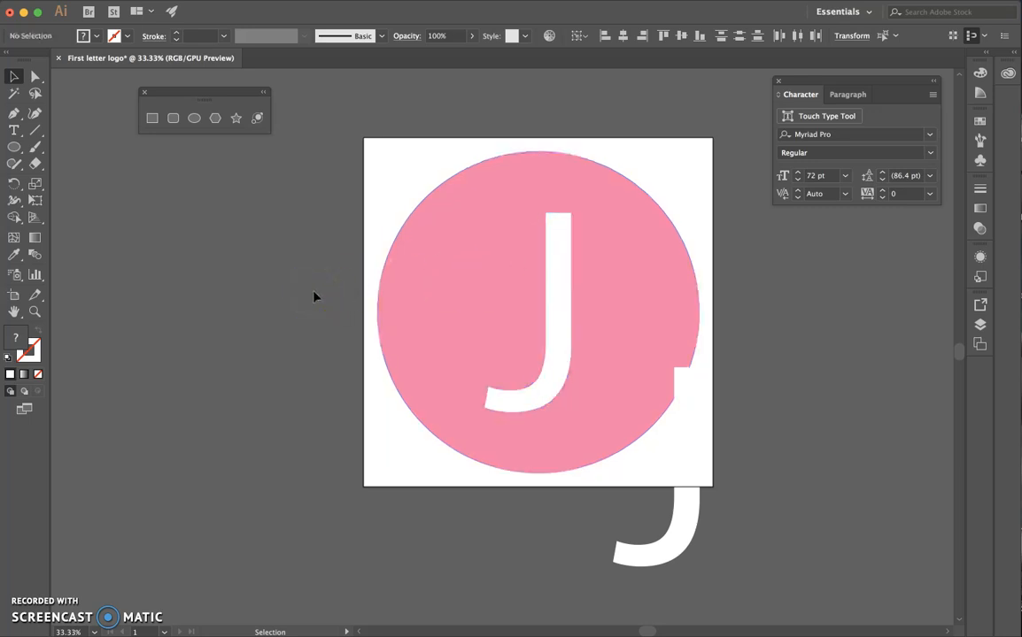
- Paste another copy of the centered J in front of it, undoing a trial move of the copy
left_click(556, 331)
key("a")
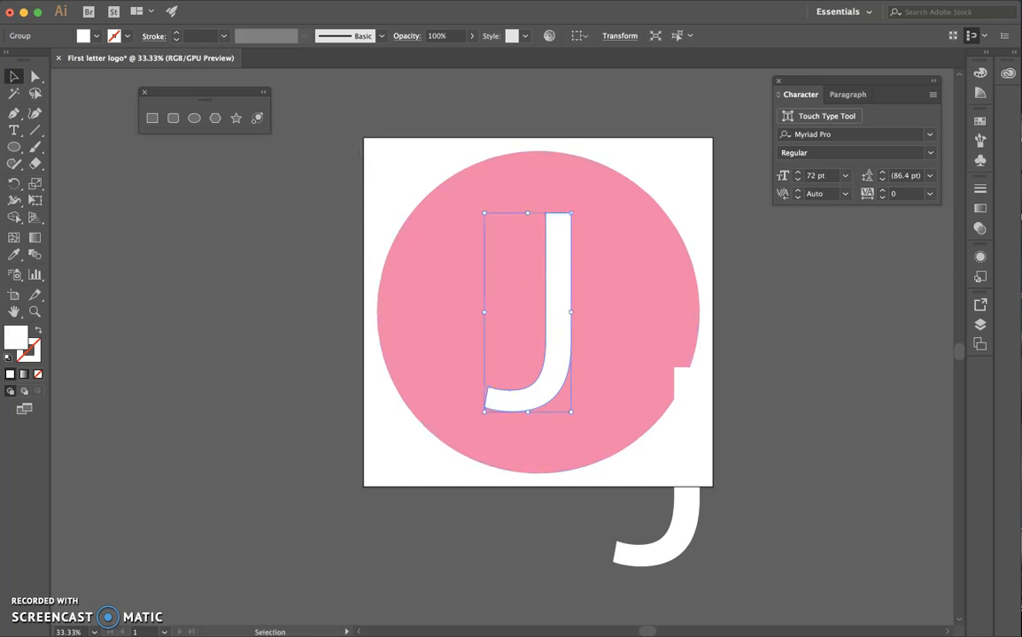
left_click(145, 1)
left_click(182, 84)
left_click_drag(570, 288, 610, 287)
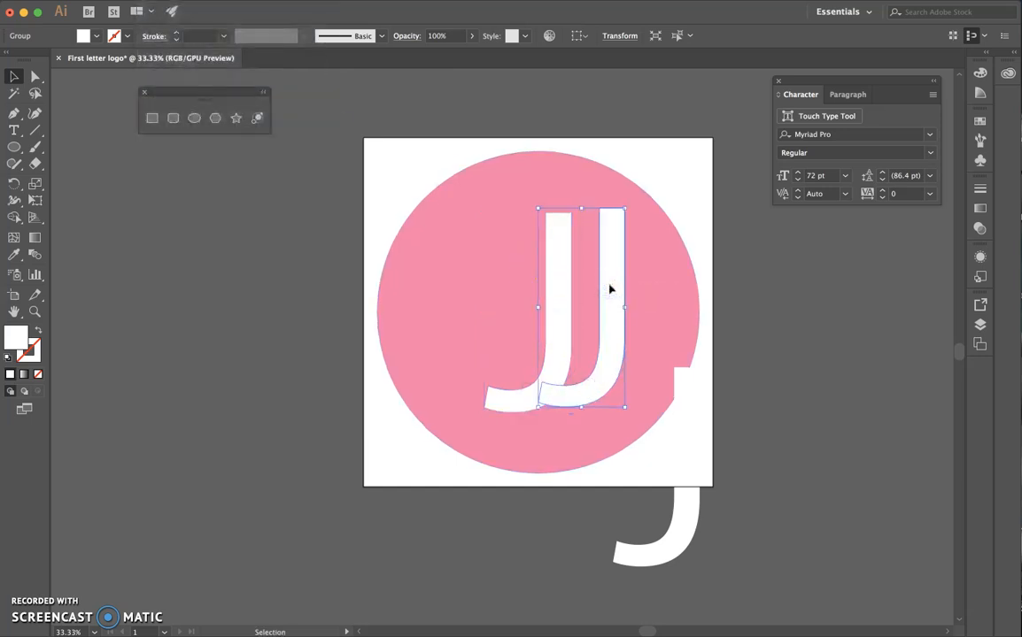
key("super+z")
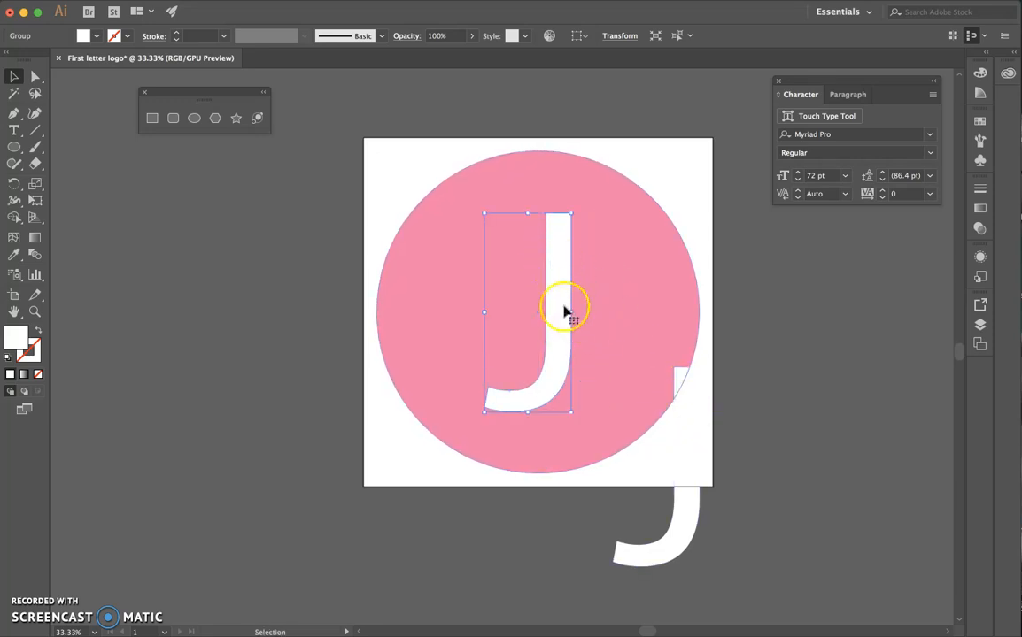
- Hide the front copy of the centered J, leaving the J beneath it available
key("super+shift+a")
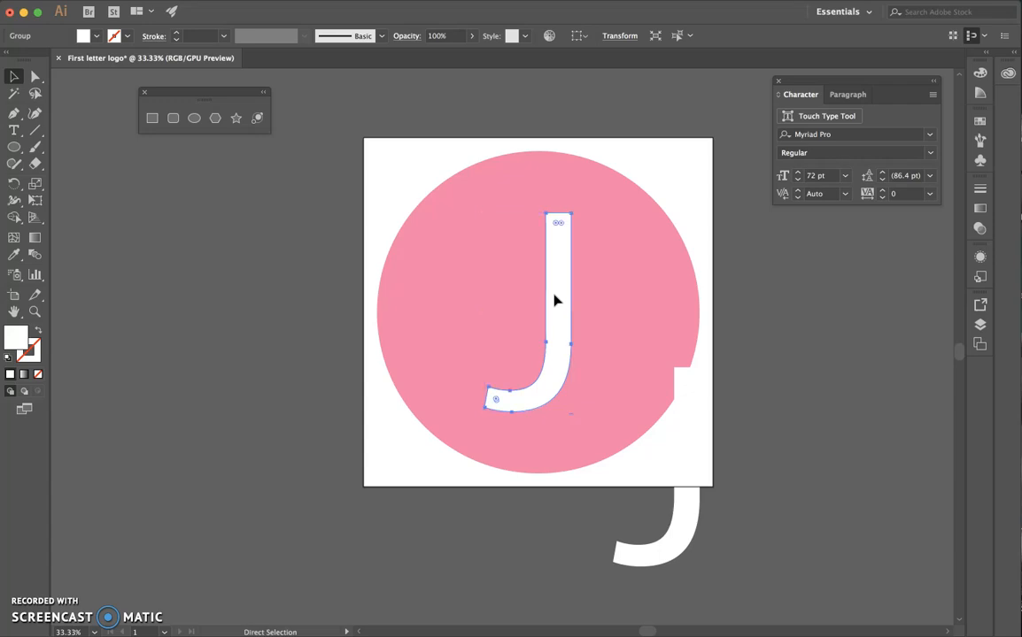
key("a")
left_click(212, 2)
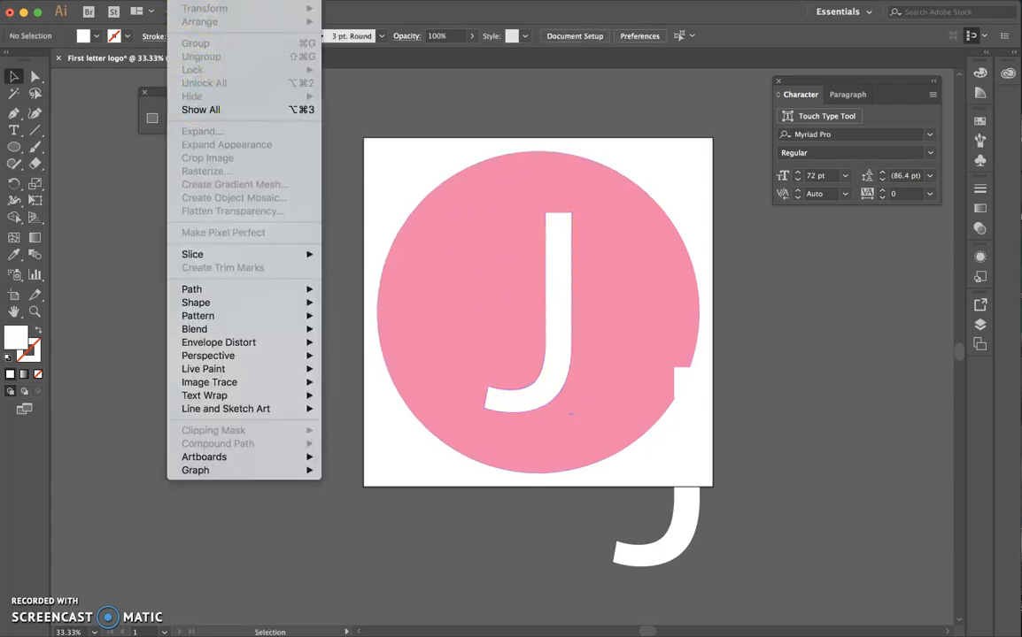
left_click(423, 203)
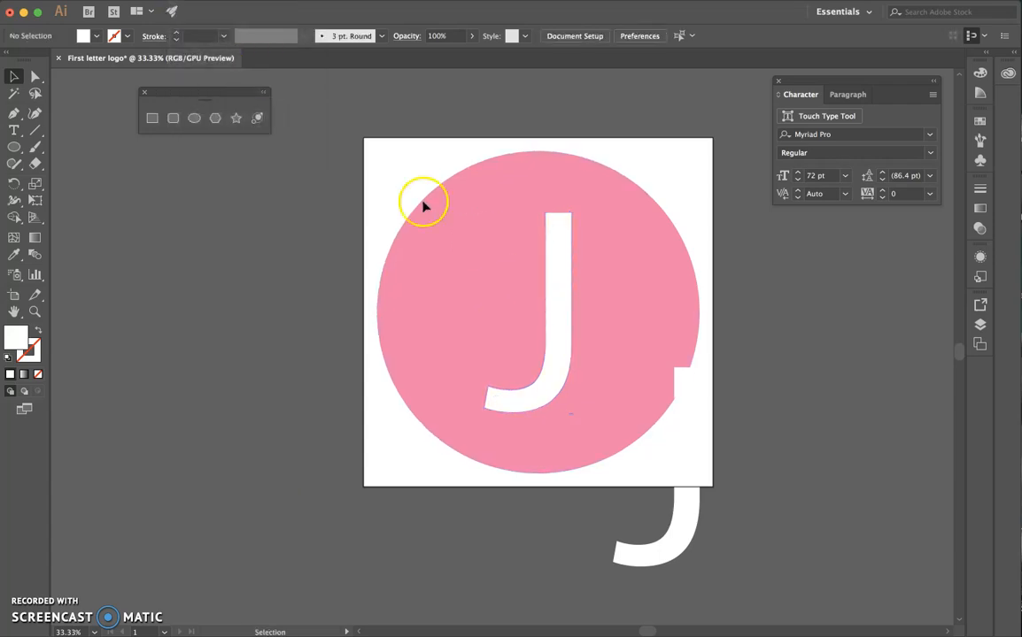
- Blend the centered J with the offset J using Specified Steps spacing set to 300
left_click(556, 318)
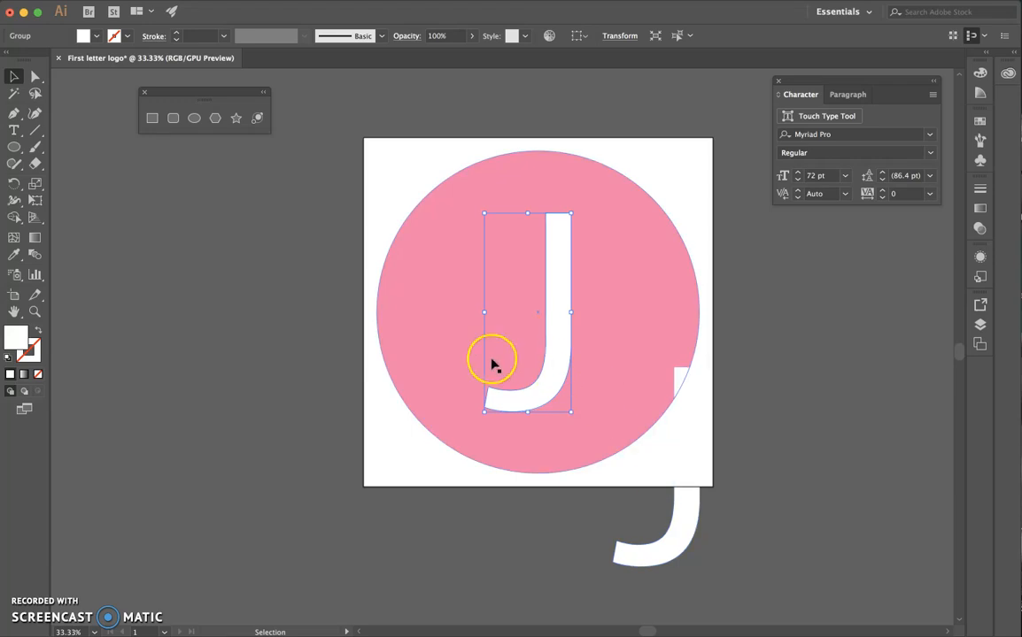
left_click(33, 255)
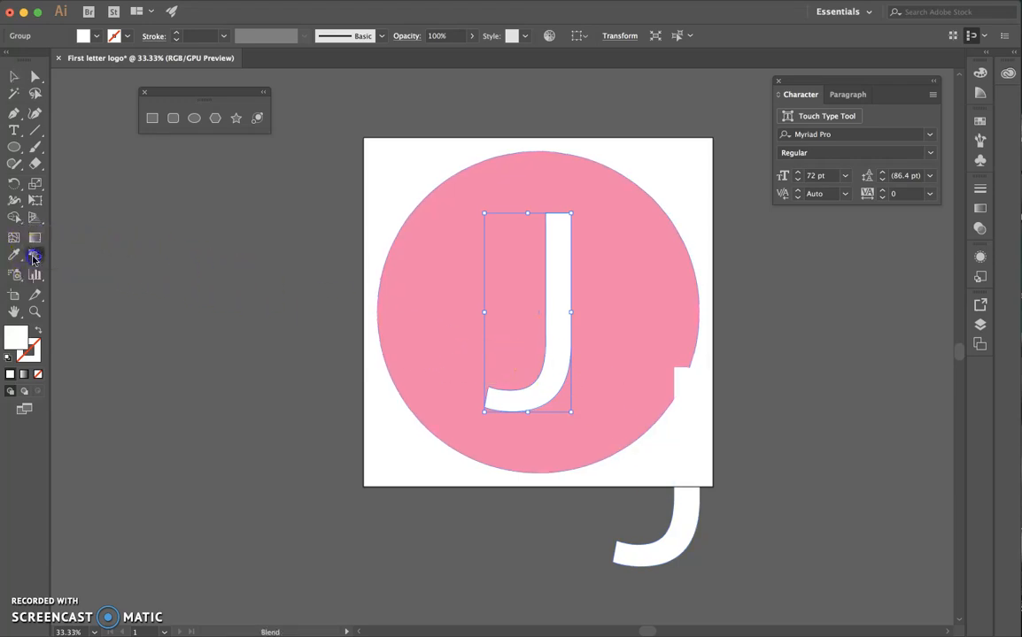
double_click(34, 256)
left_click(147, 101)
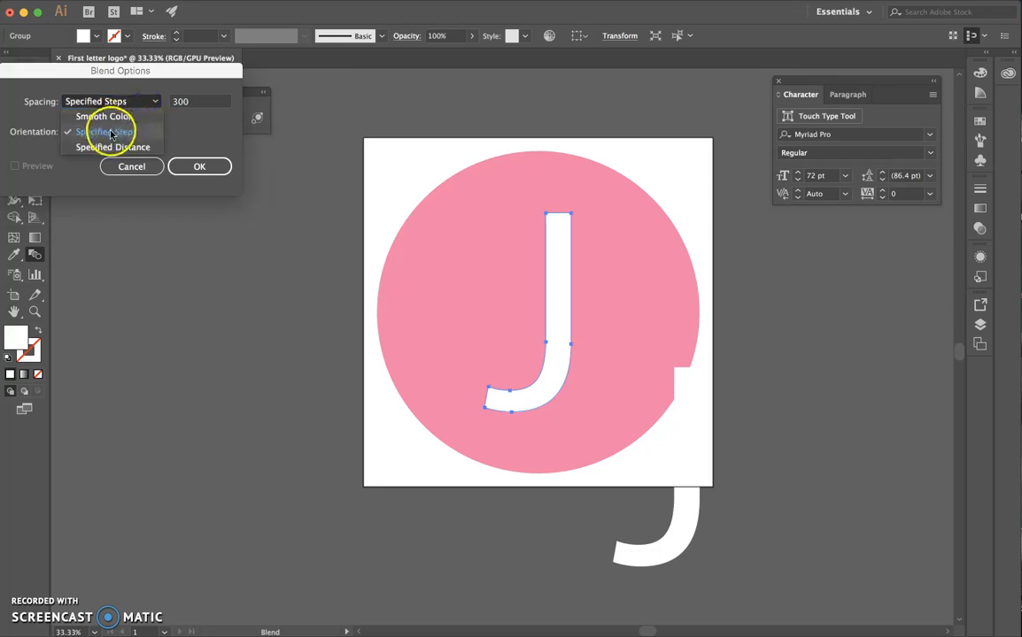
left_click(104, 131)
left_click(195, 102)
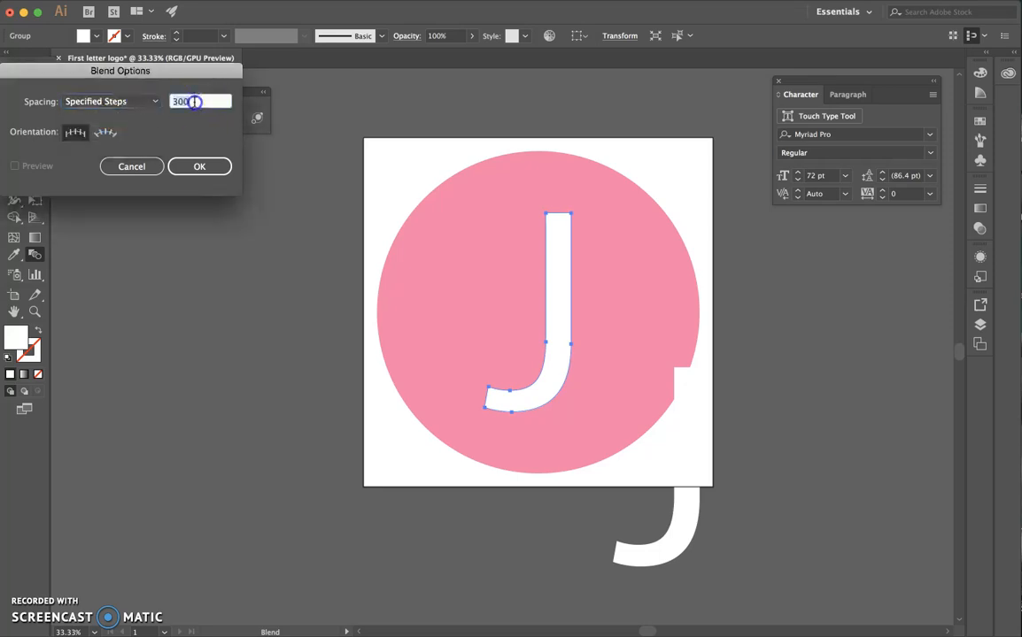
left_click(200, 168)
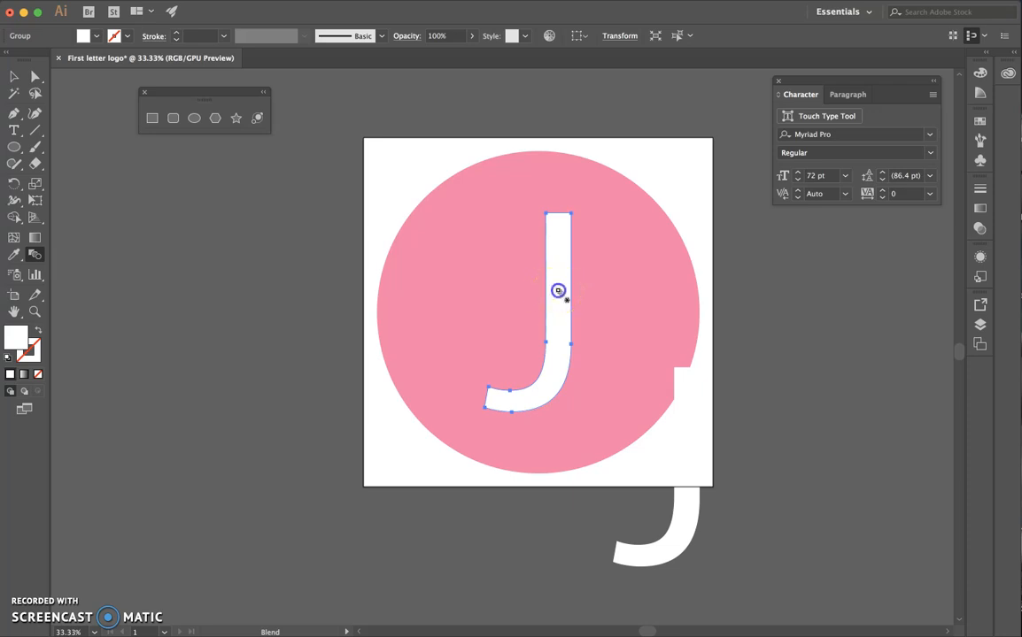
left_click(688, 440)
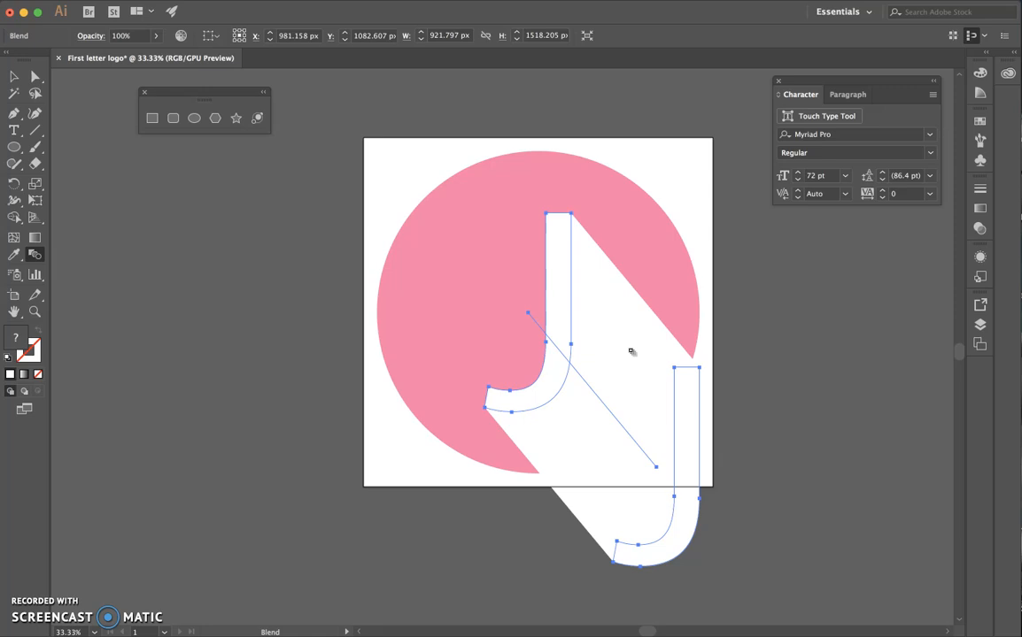
- Open the Appearance settings for the blended J shape
left_click(381, 0)
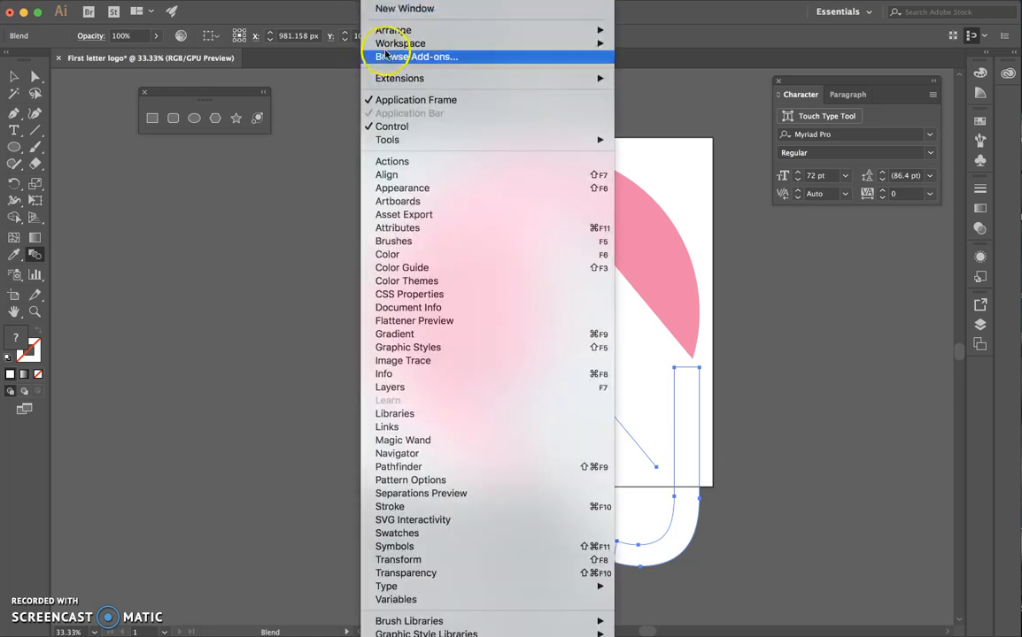
left_click(402, 189)
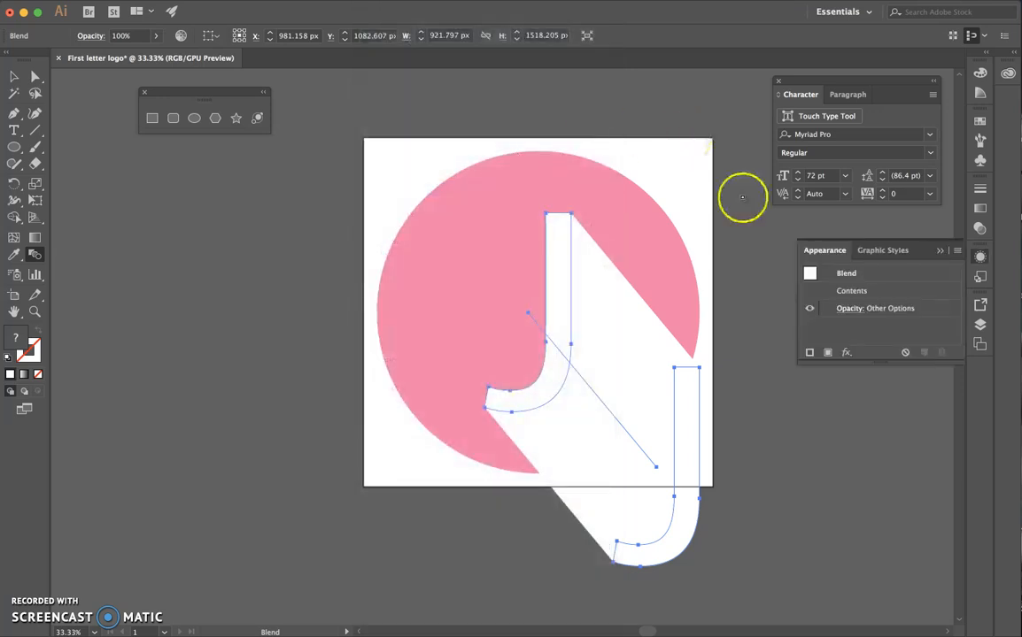
- Set the blending mode of the blended J shape to Multiply in its opacity settings
left_click_drag(831, 254, 124, 176)
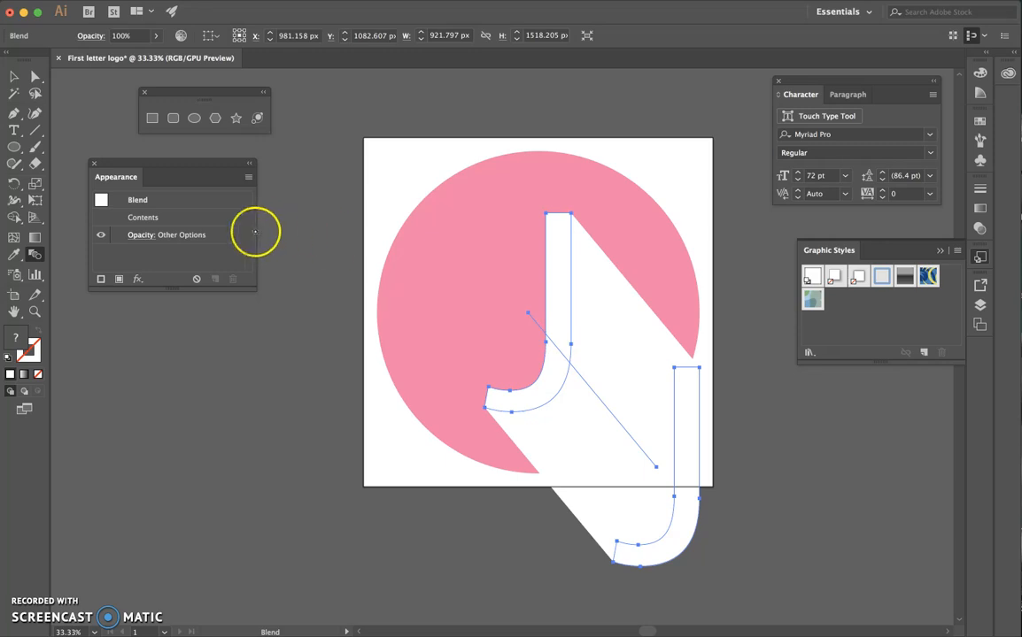
left_click(142, 234)
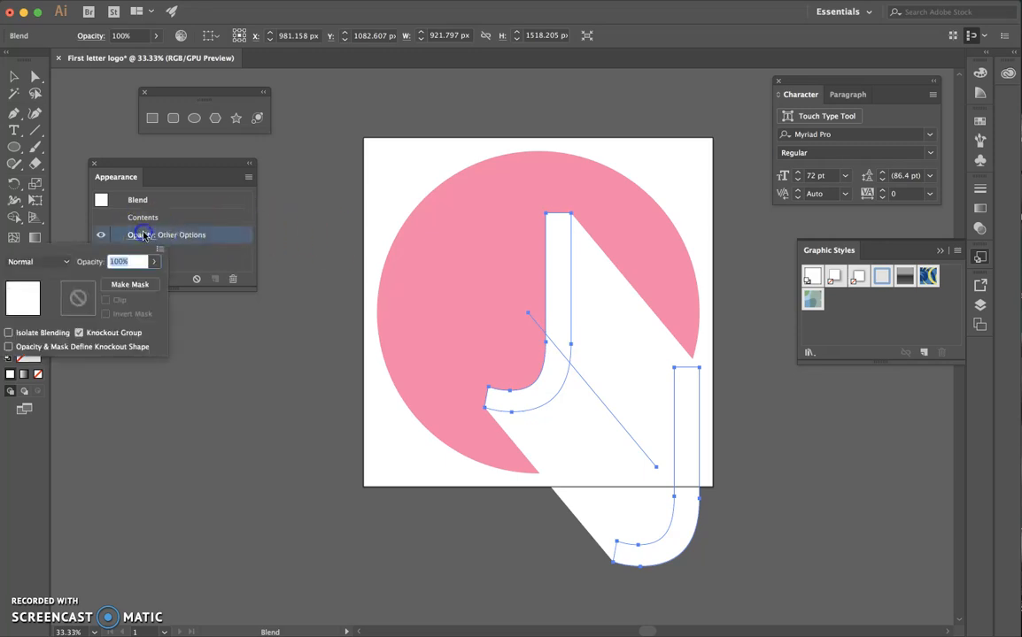
left_click(33, 262)
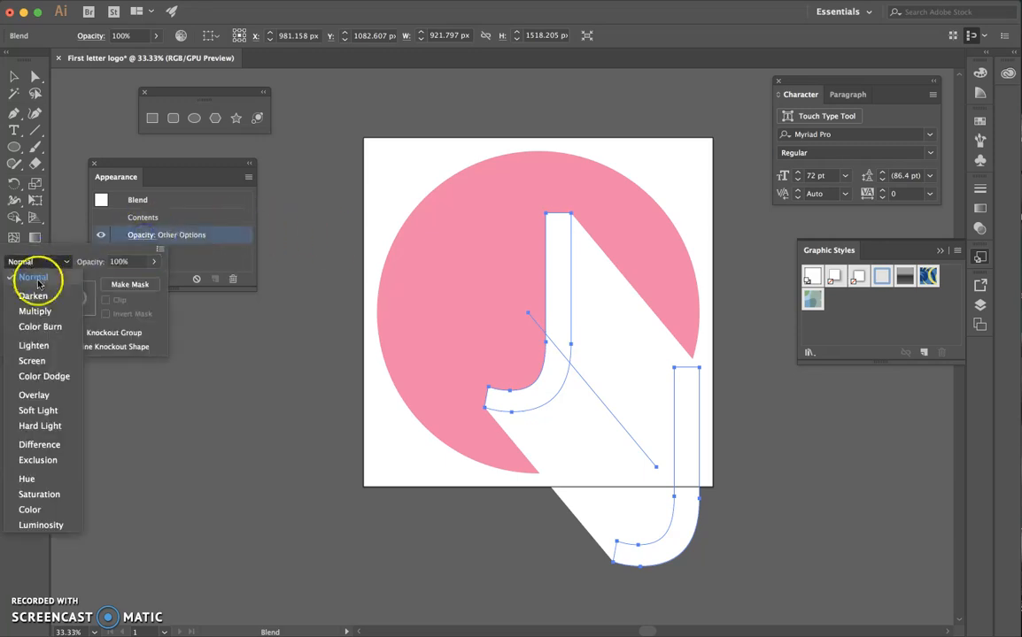
left_click(34, 312)
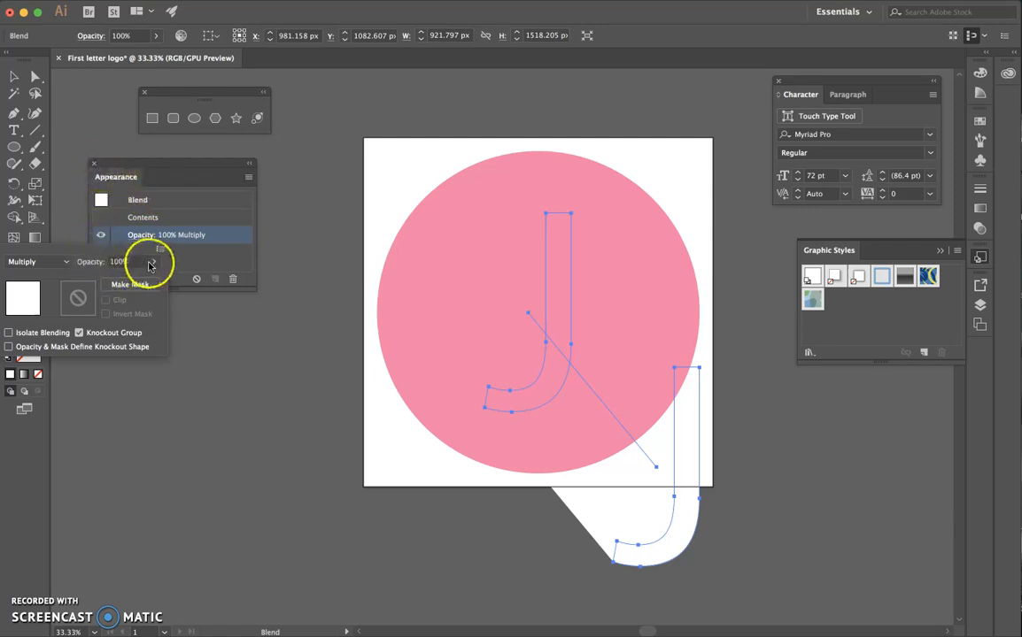
left_click(92, 165)
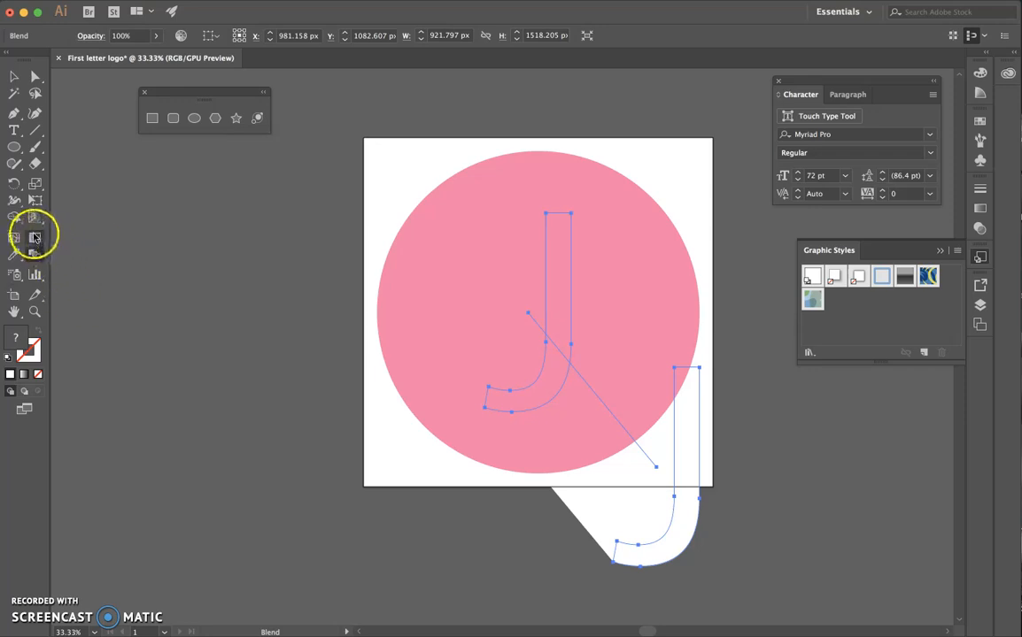
- Fill the blended J shape with the white-to-black gradient, angled diagonally so it is darkest at the centered J and fades toward the offset J
left_click(35, 237)
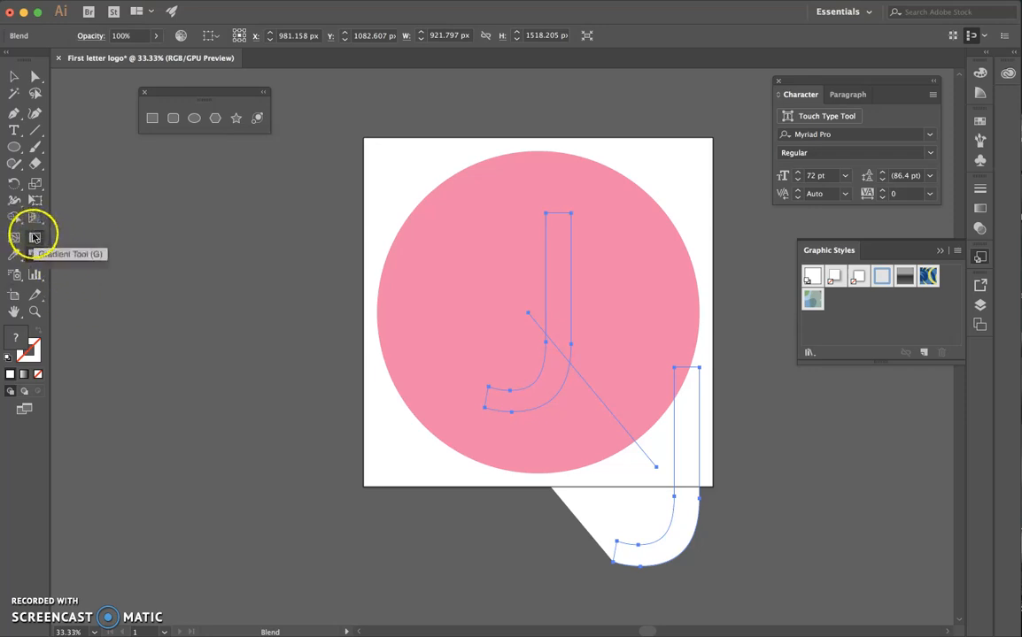
left_click(23, 376)
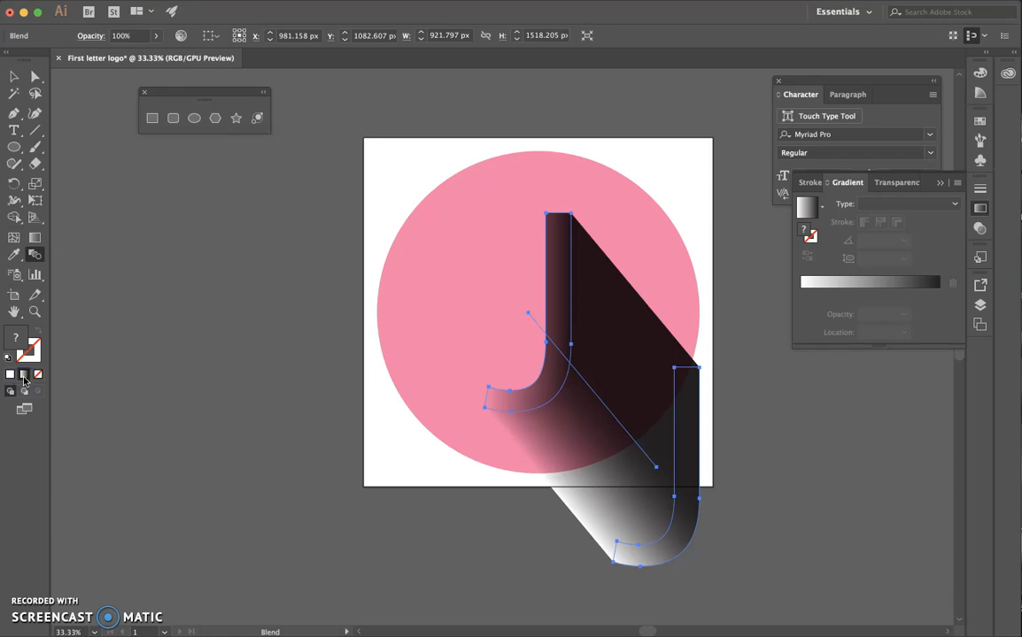
left_click(35, 238)
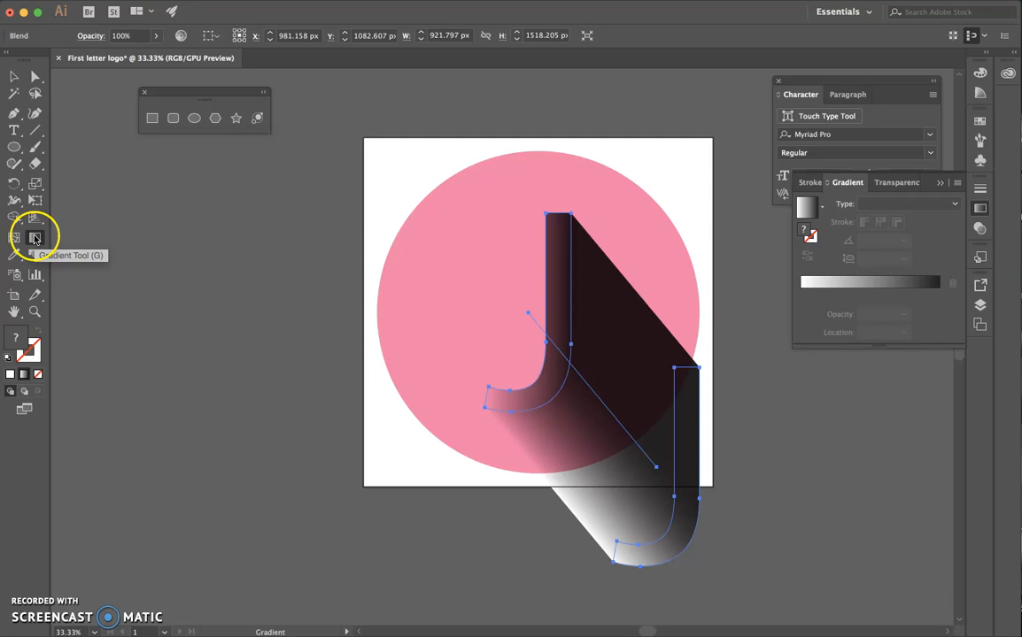
left_click_drag(618, 392, 556, 306)
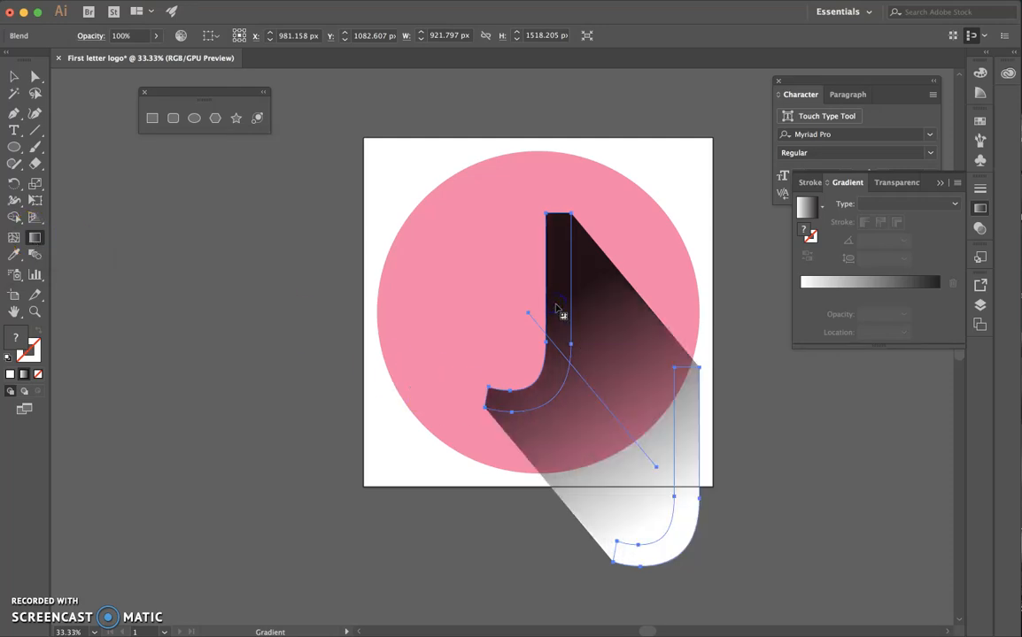
left_click_drag(678, 533, 567, 310)
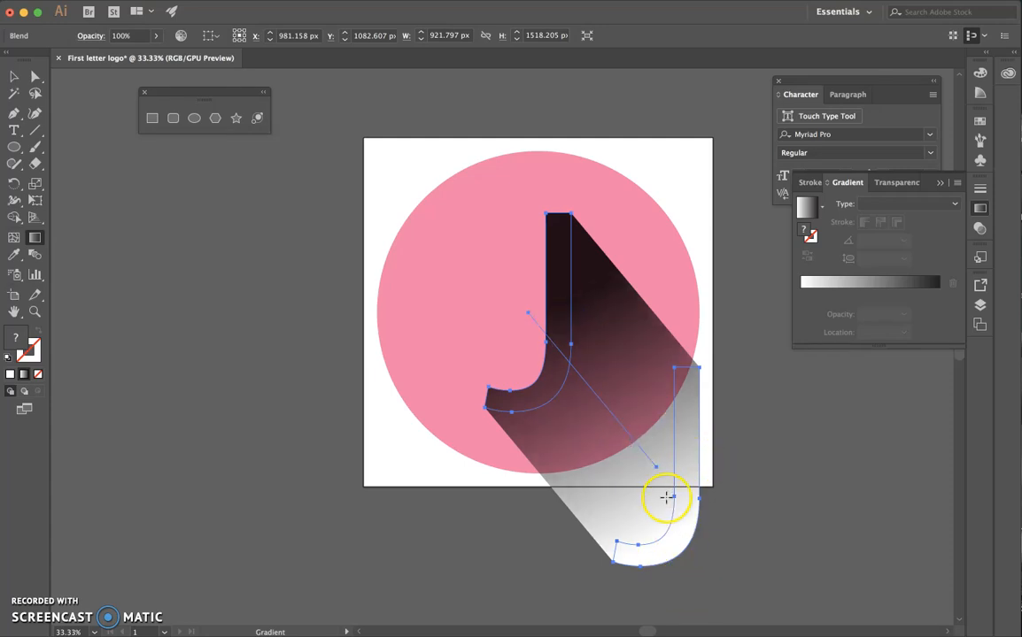
left_click_drag(654, 493, 589, 320)
left_click_drag(689, 488, 524, 353)
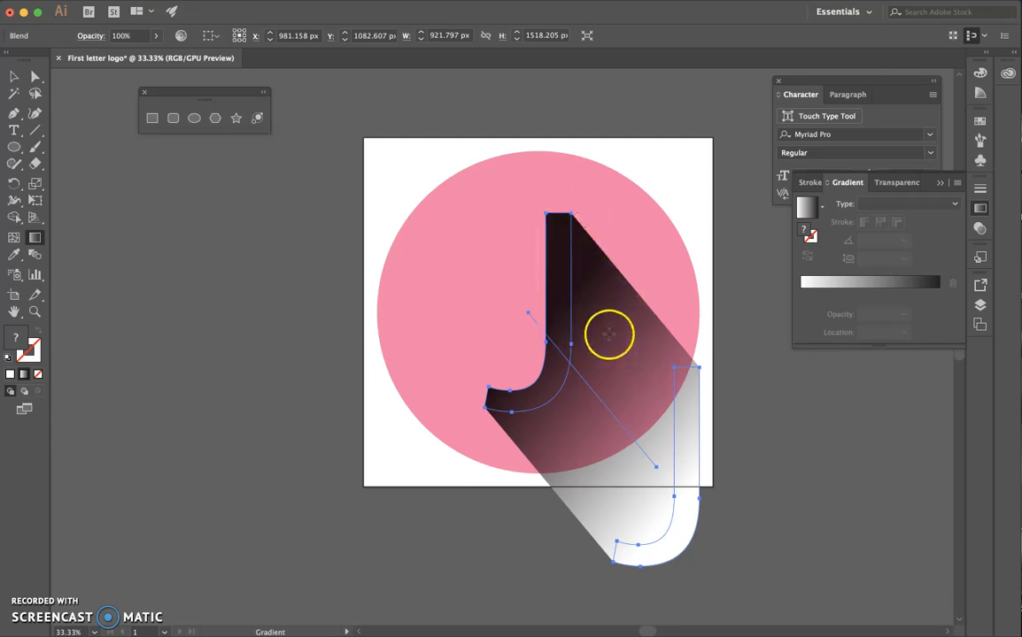
- Duplicate the pink circle by copying it and pasting the copy in front
key("v")
left_click(424, 296)
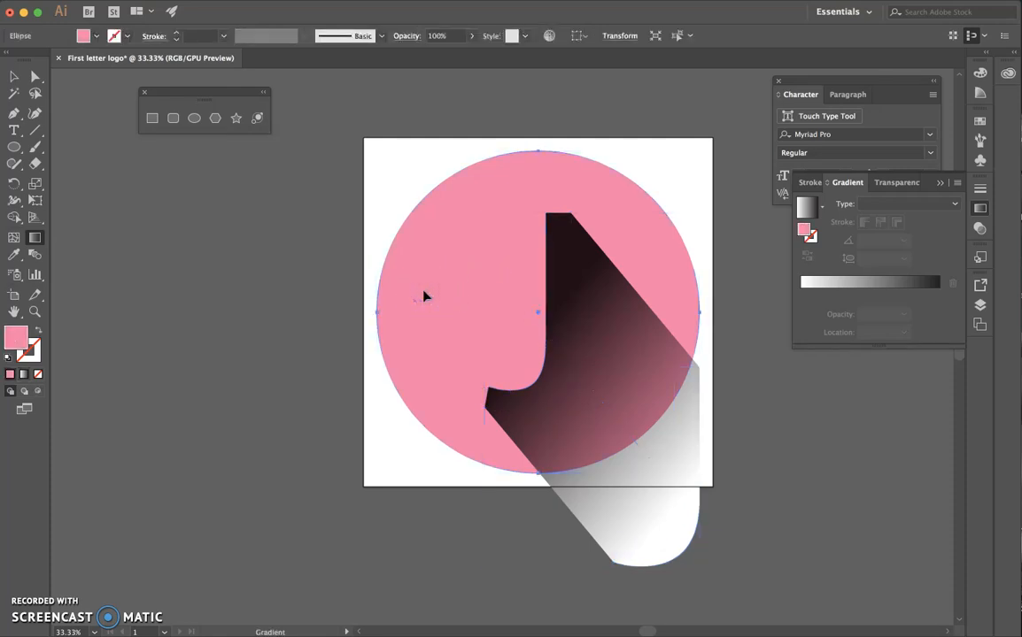
left_click(413, 272)
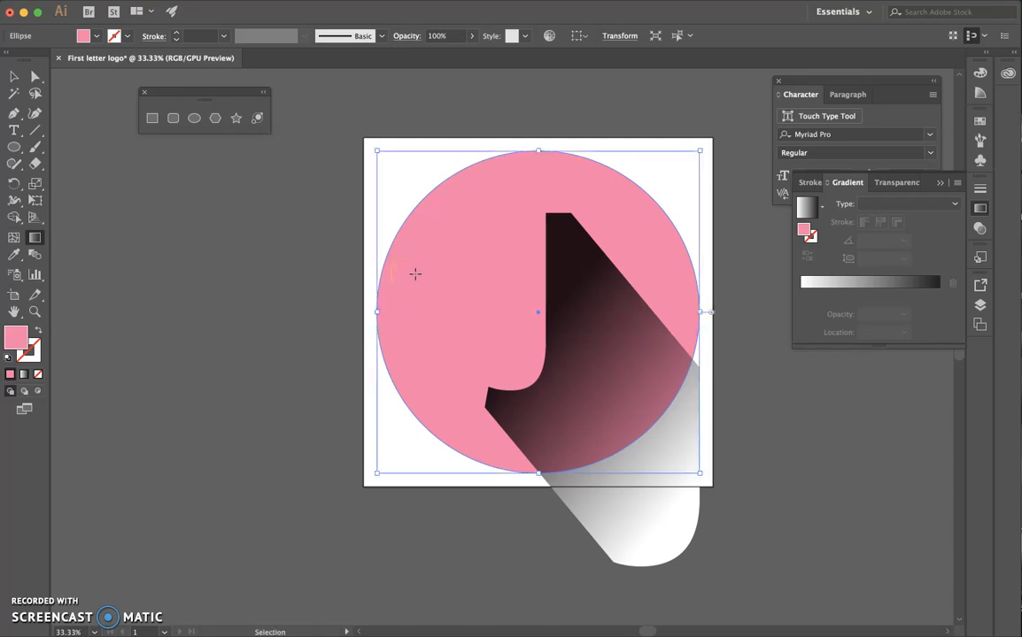
key("g")
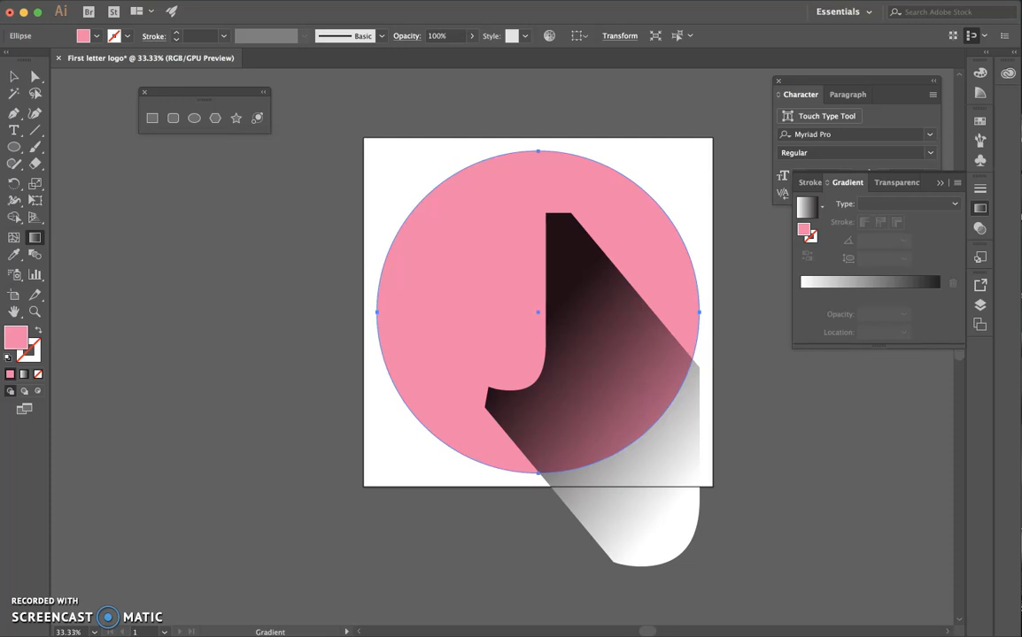
left_click(148, 0)
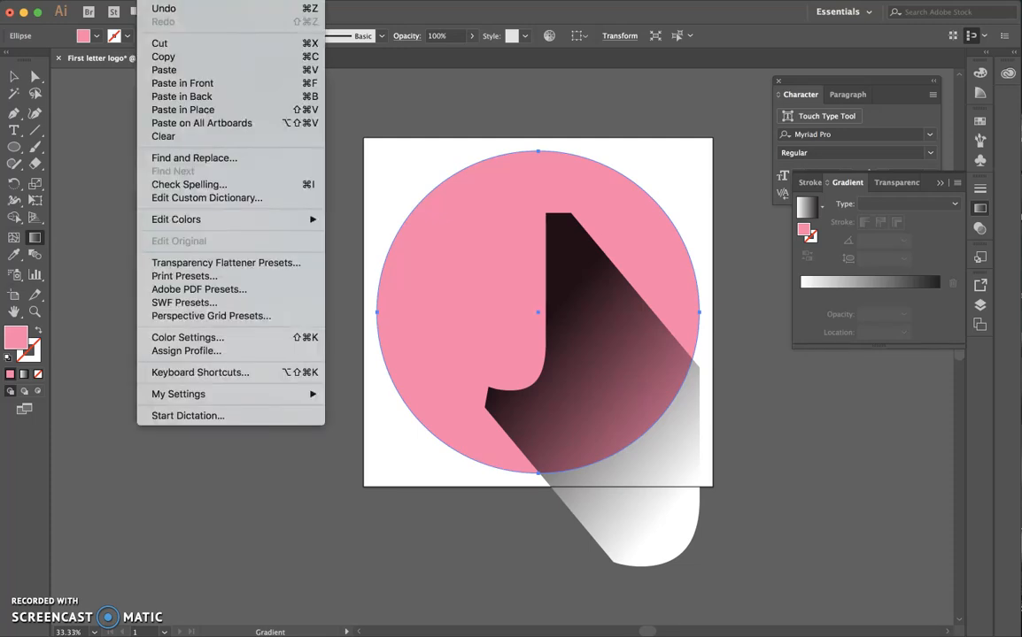
left_click(174, 83)
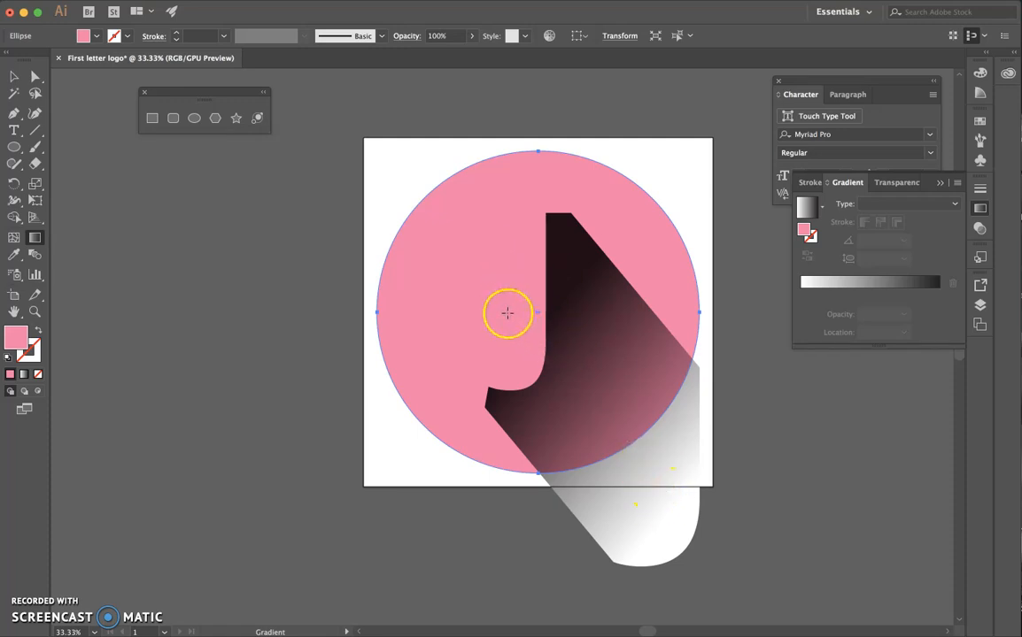
- Bring the pink circle copy to the front, above the gradient shadow
left_click(186, 1)
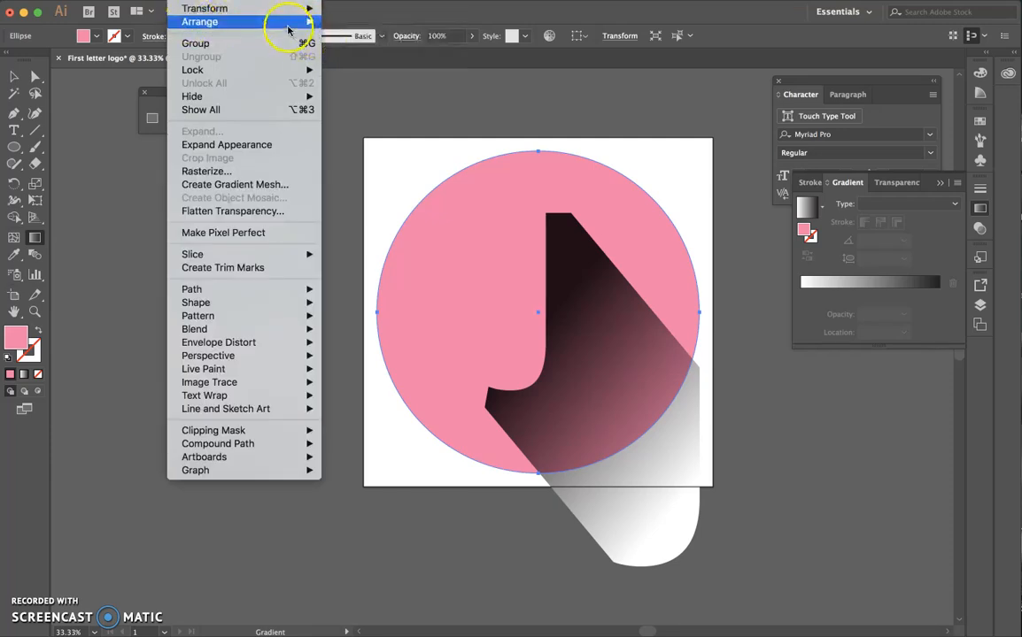
mouse_move(275, 22)
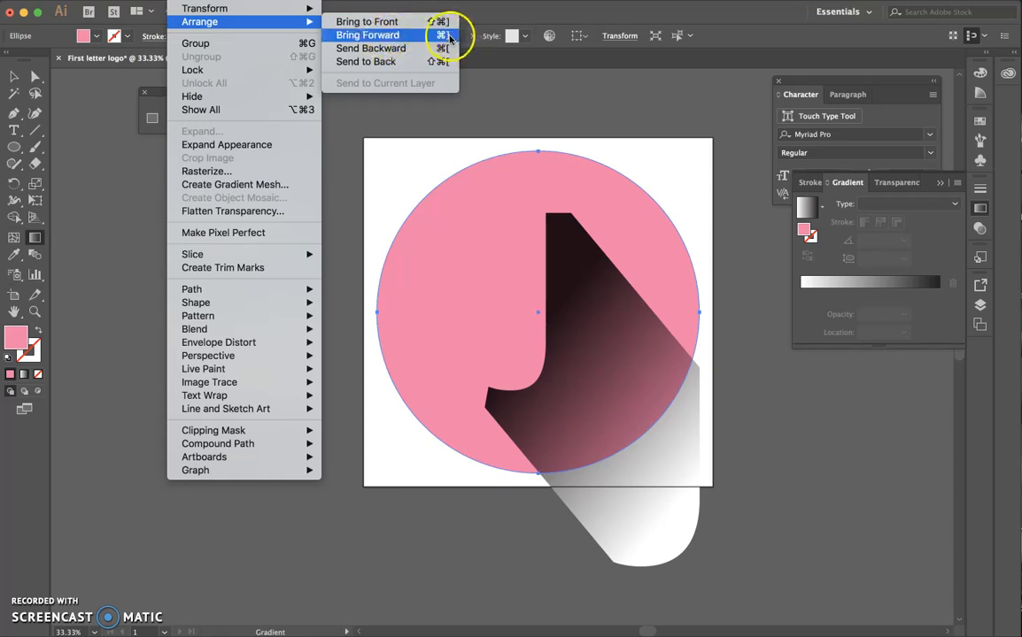
left_click(267, 14)
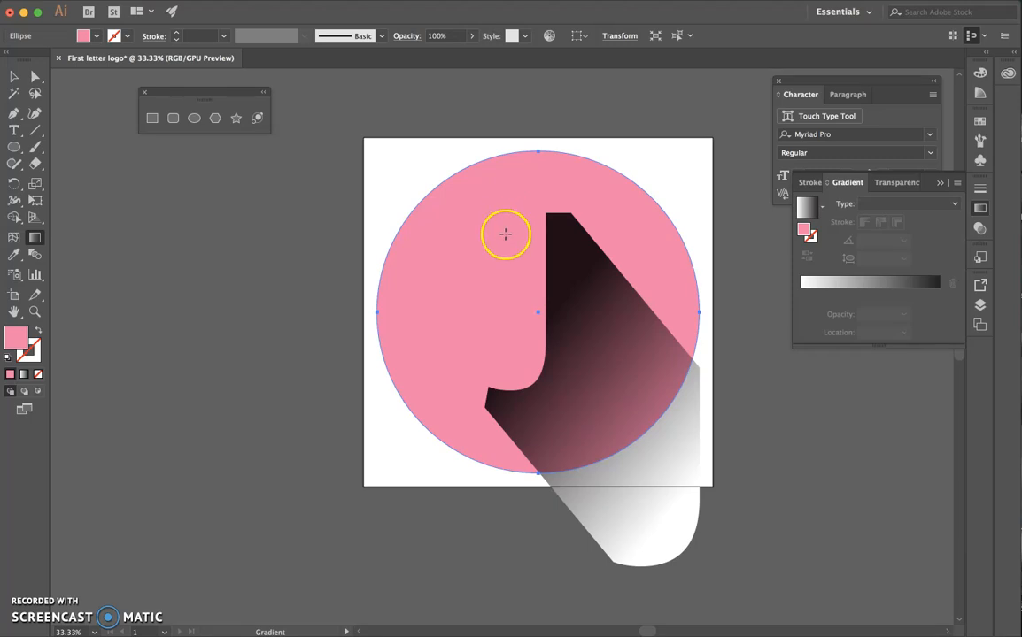
key("v")
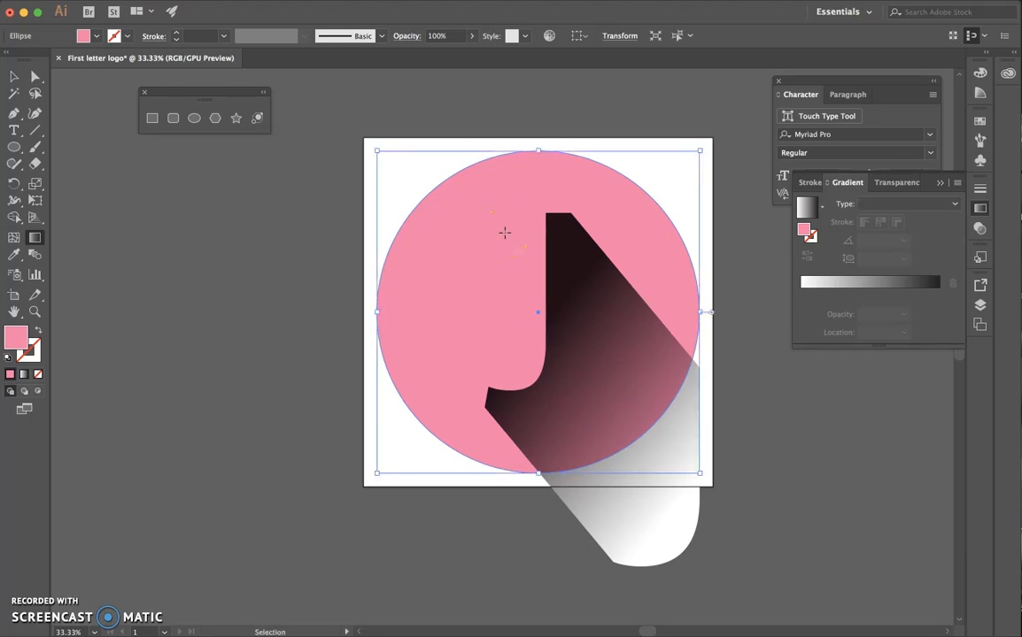
key("super+shift+bracketright")
key("g")
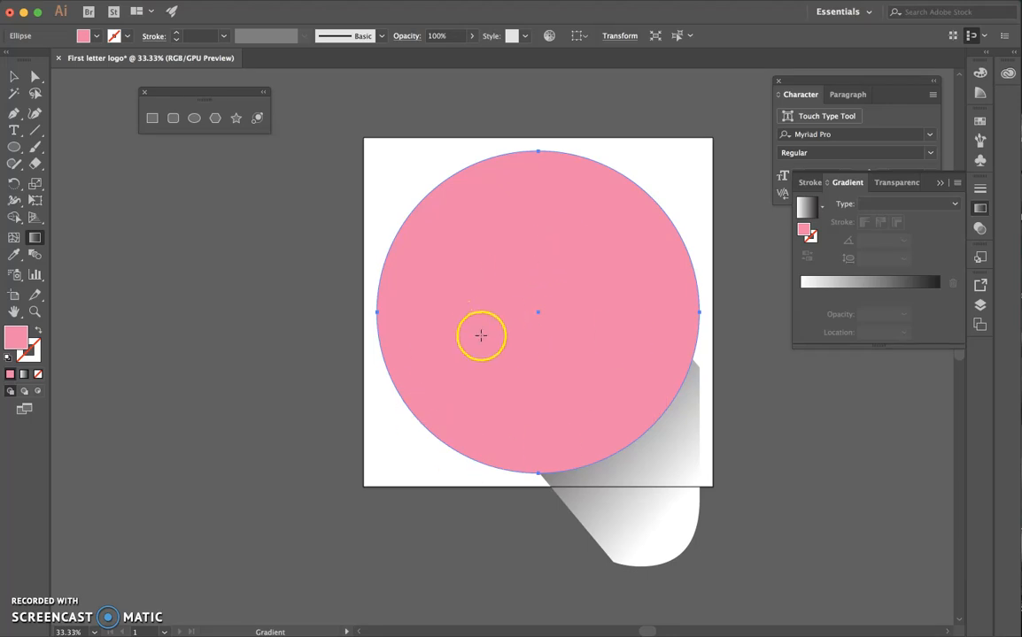
- Clip the gradient shadow to the circle by making a clipping mask from the front circle and the blend
key("v")
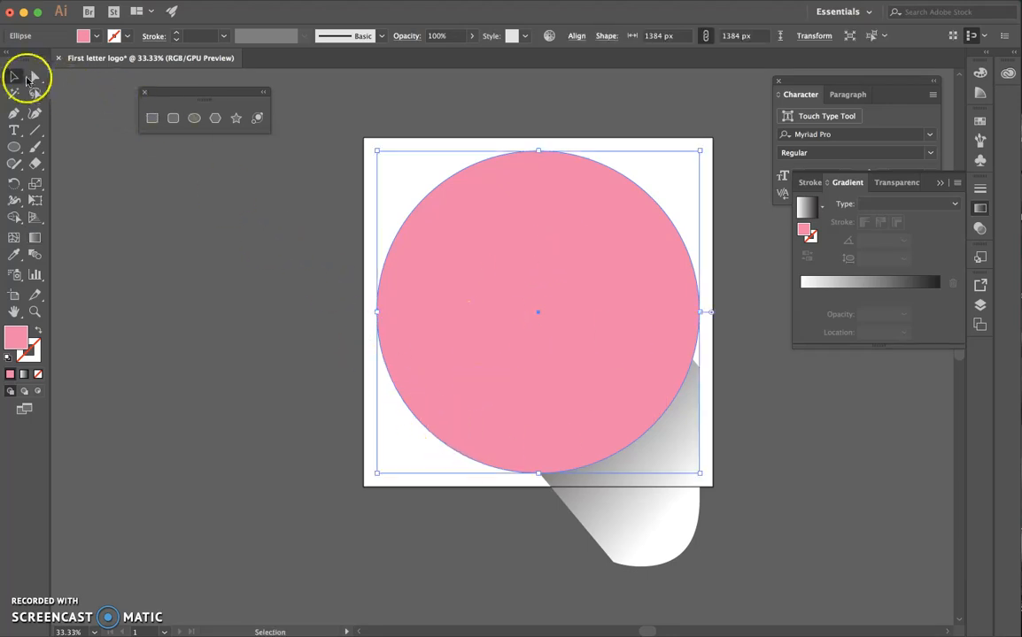
left_click(629, 511, "shift")
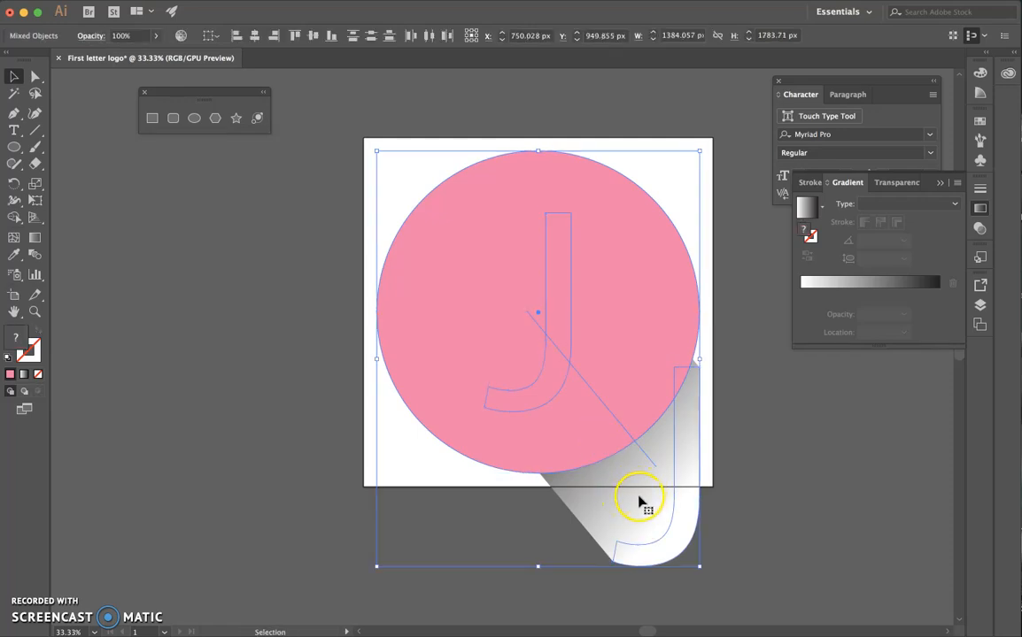
right_click(522, 347)
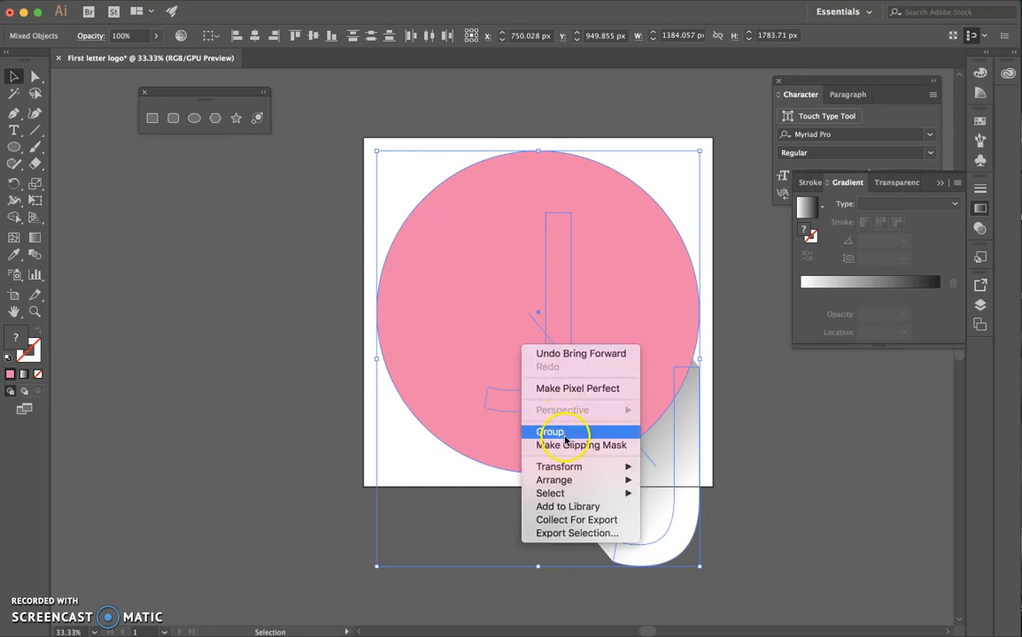
left_click(564, 445)
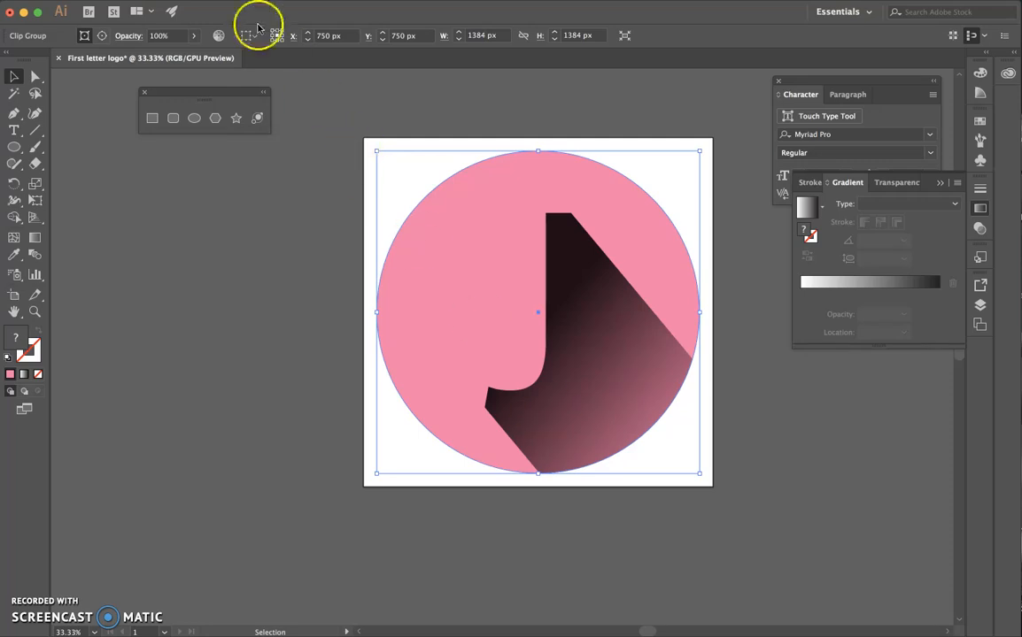
- Show all hidden objects to restore the white J over the shadow, and clear the selection
left_click(202, 0)
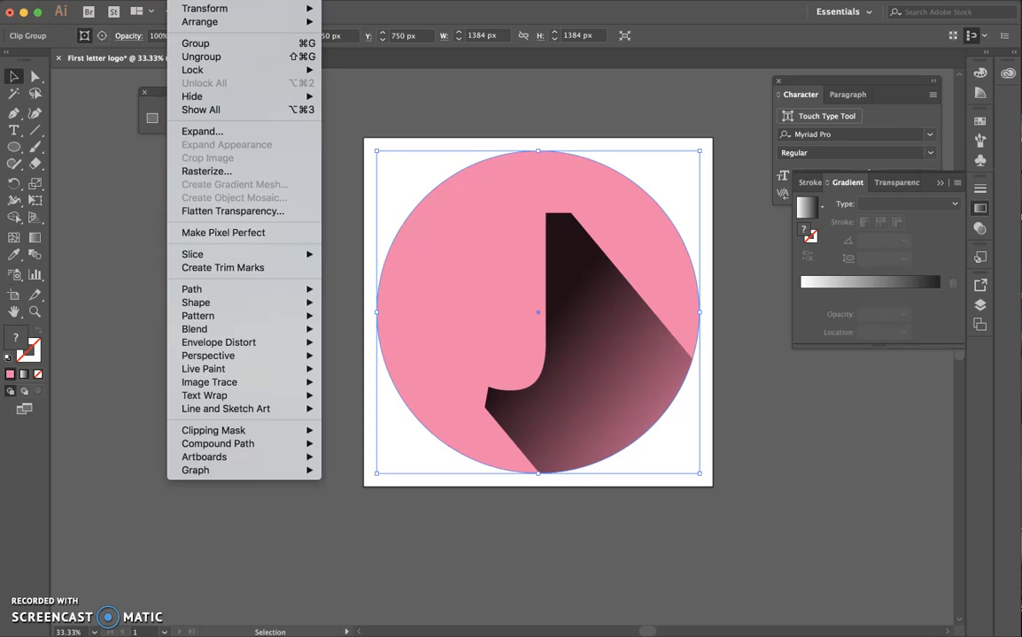
left_click(206, 109)
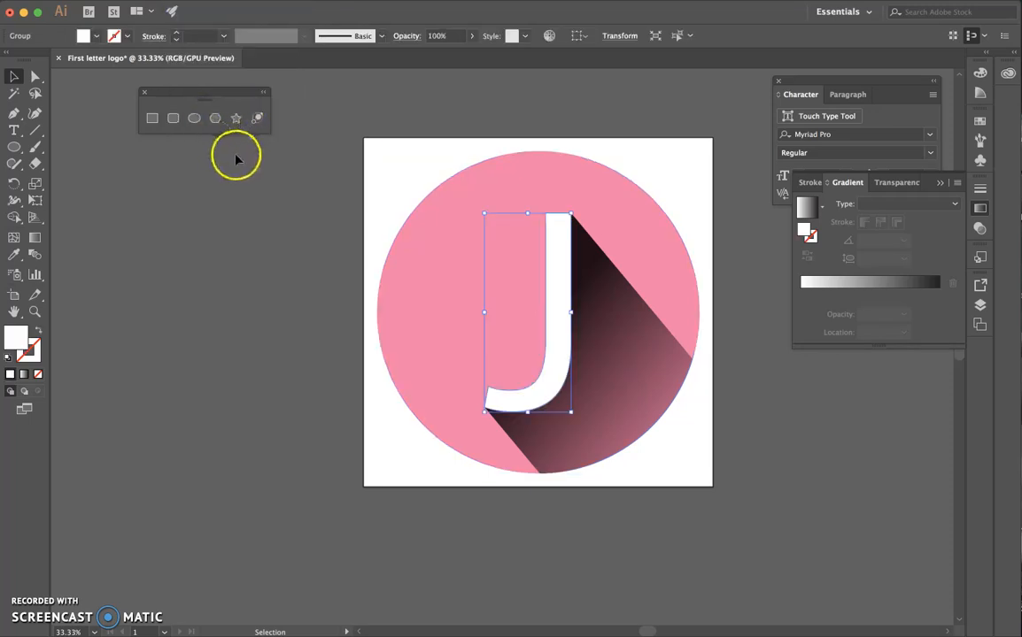
left_click(293, 257)
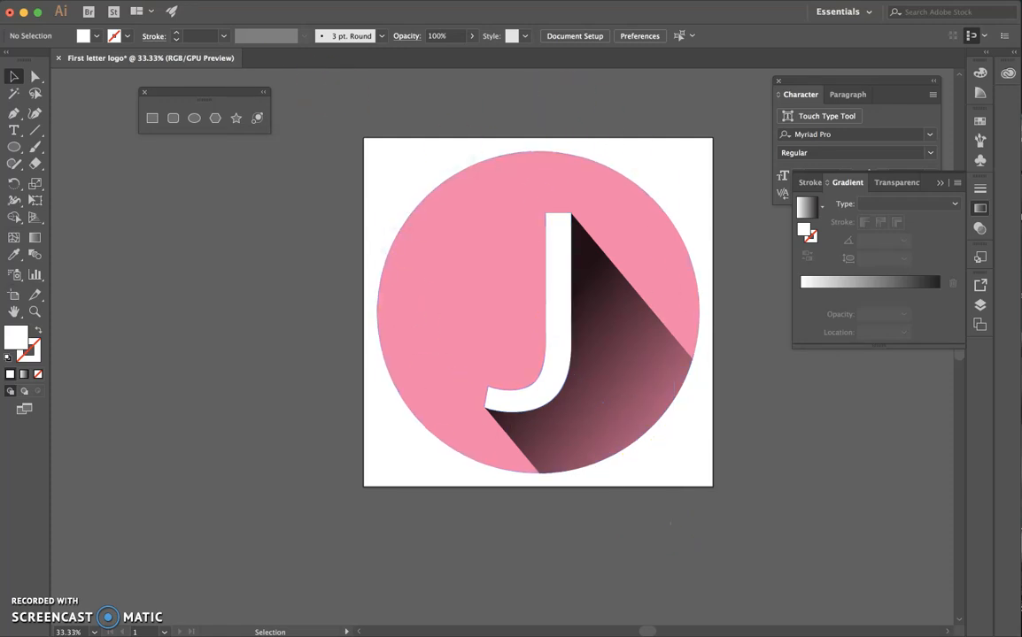
- Save the document to the iCloud Desktop as First letter logoA.ai in Adobe Illustrator format, using the Illustrator CC version
left_click(132, 96)
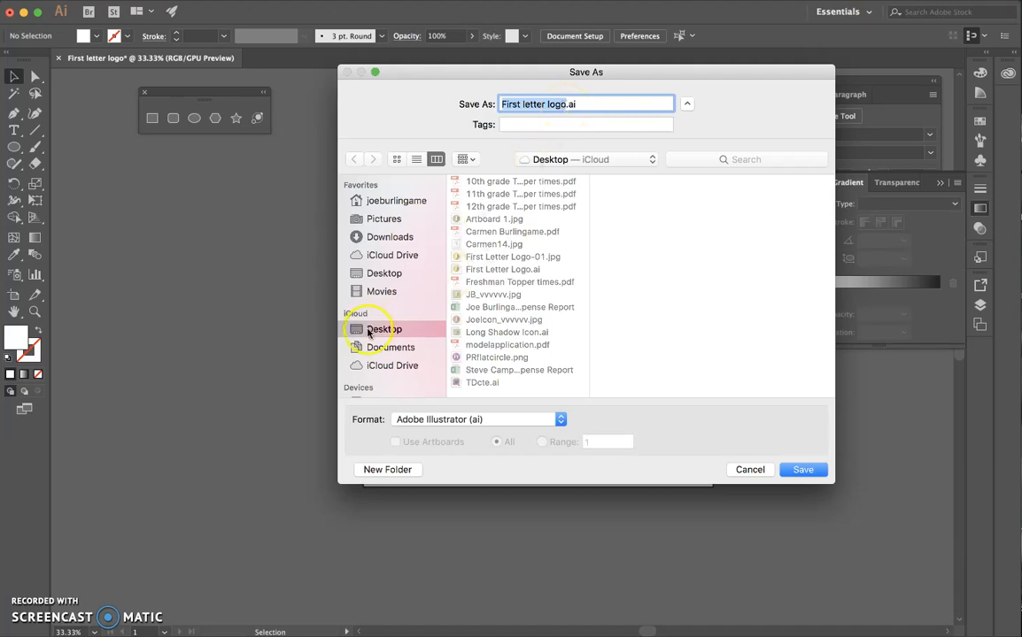
left_click(686, 107)
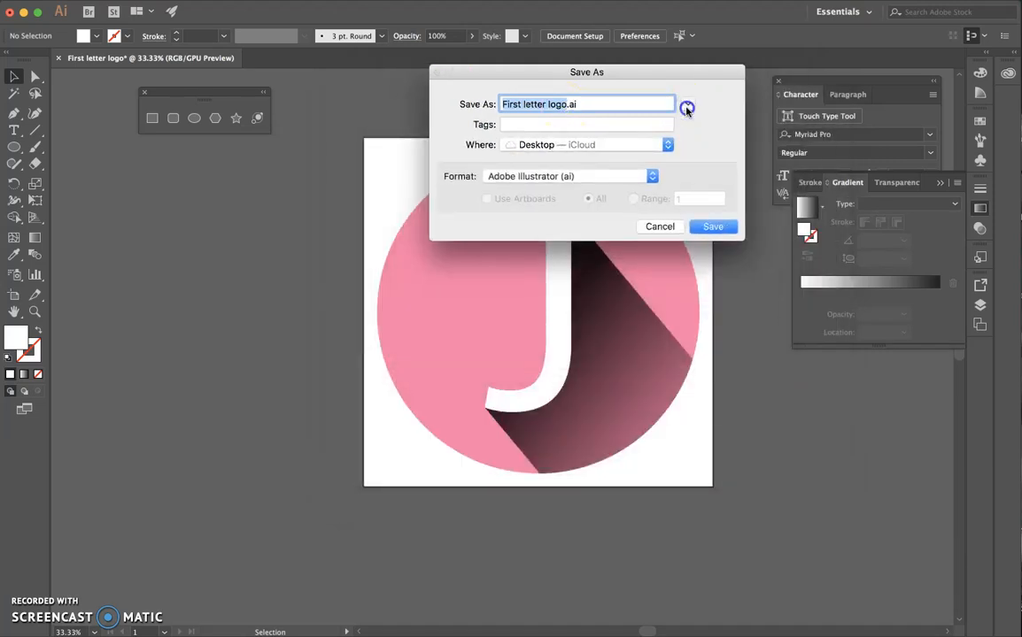
left_click(687, 108)
left_click(686, 108)
left_click(686, 107)
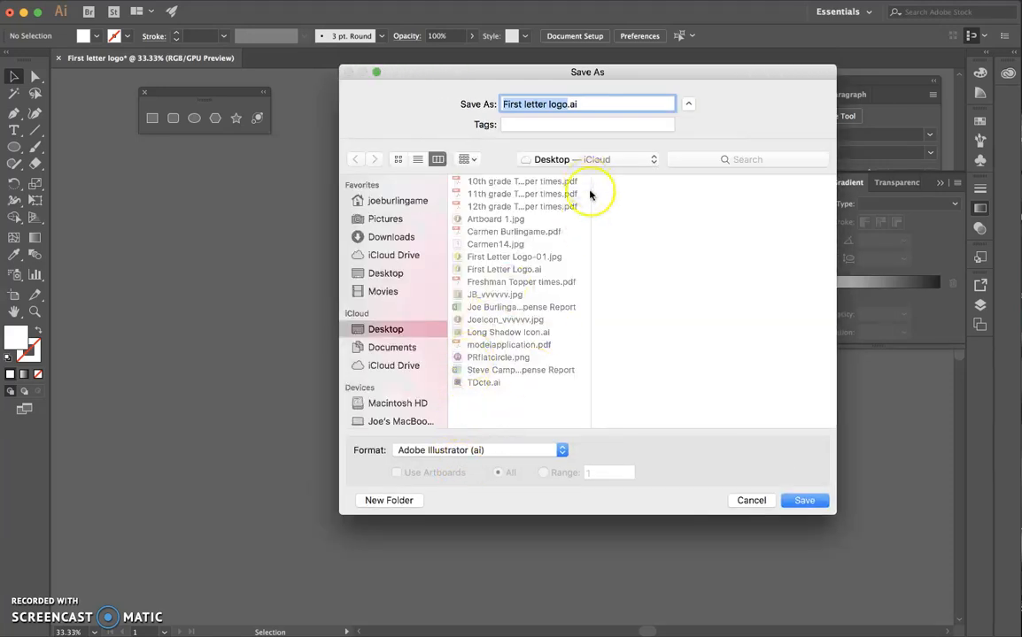
left_click(801, 500)
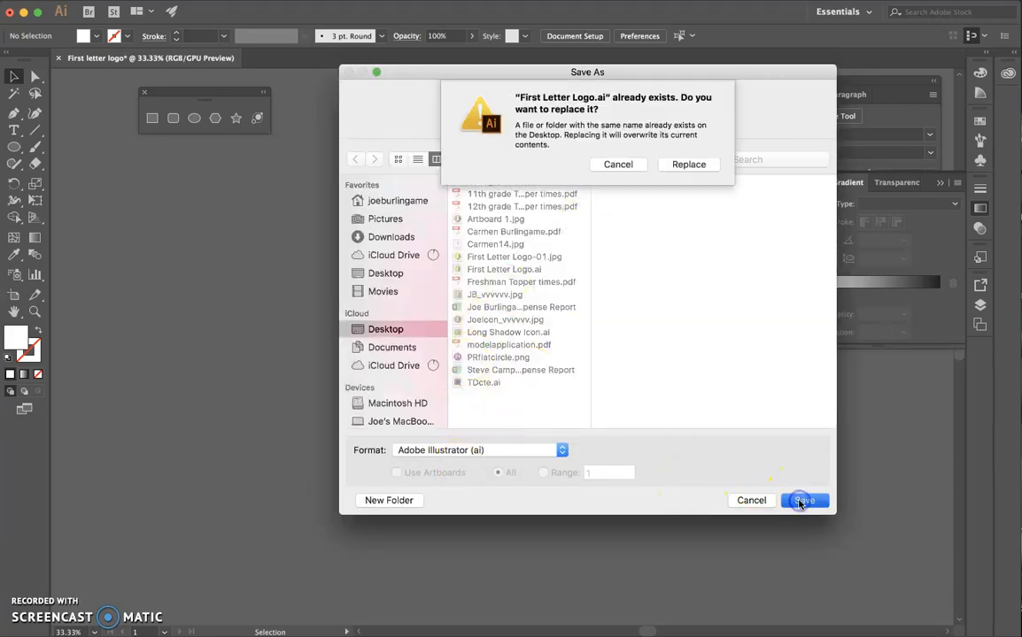
left_click(619, 166)
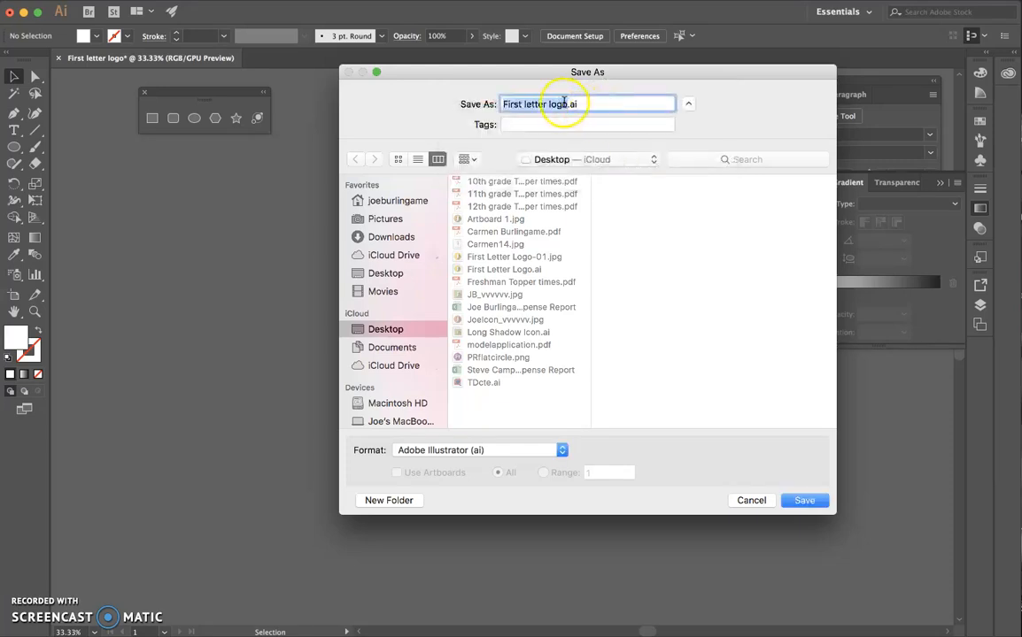
left_click(567, 104)
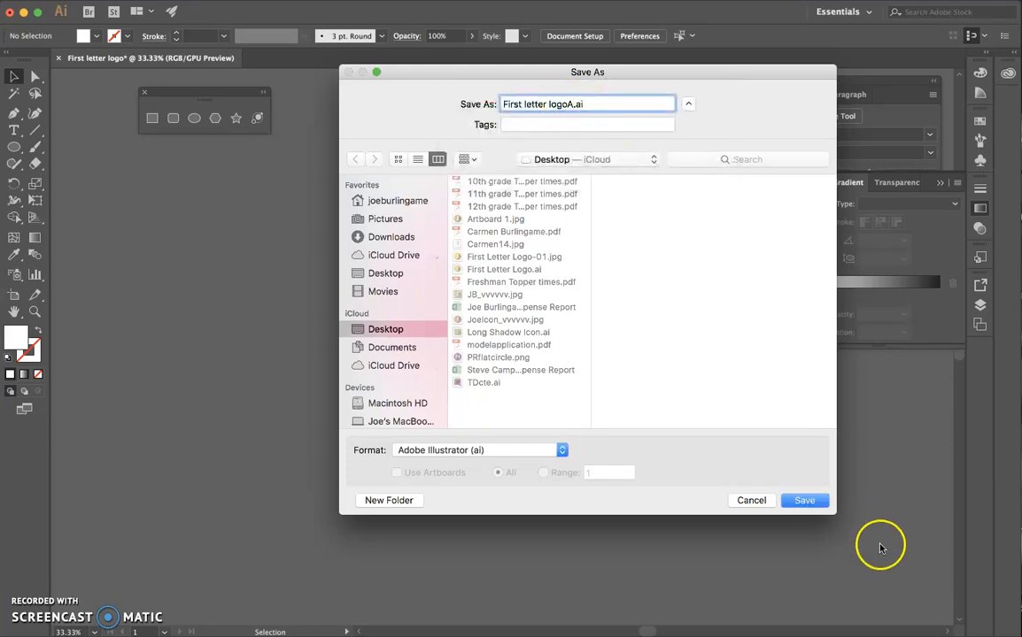
left_click(804, 500)
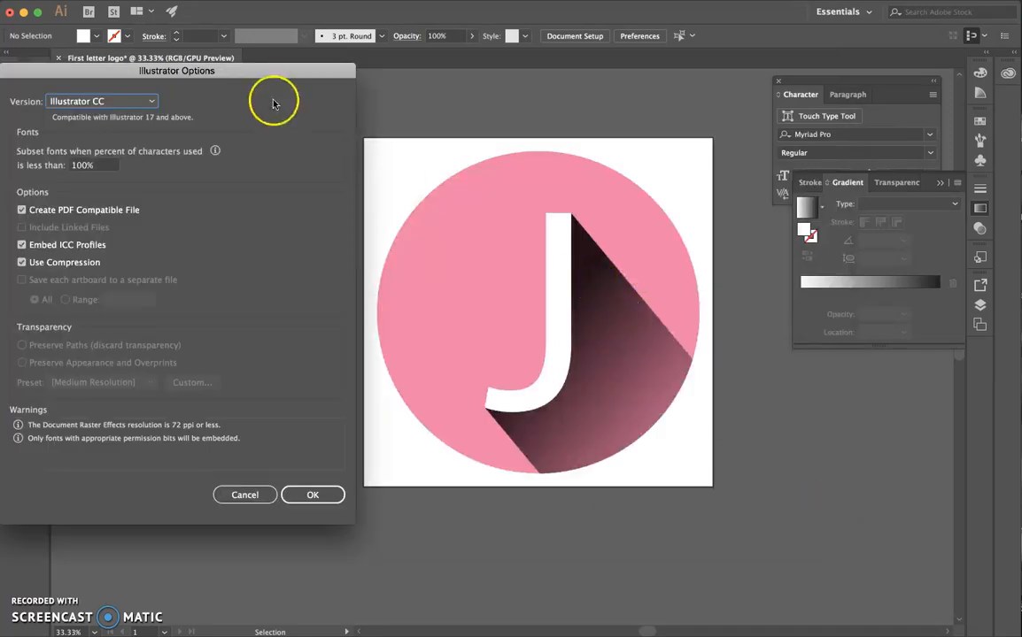
left_click(315, 498)
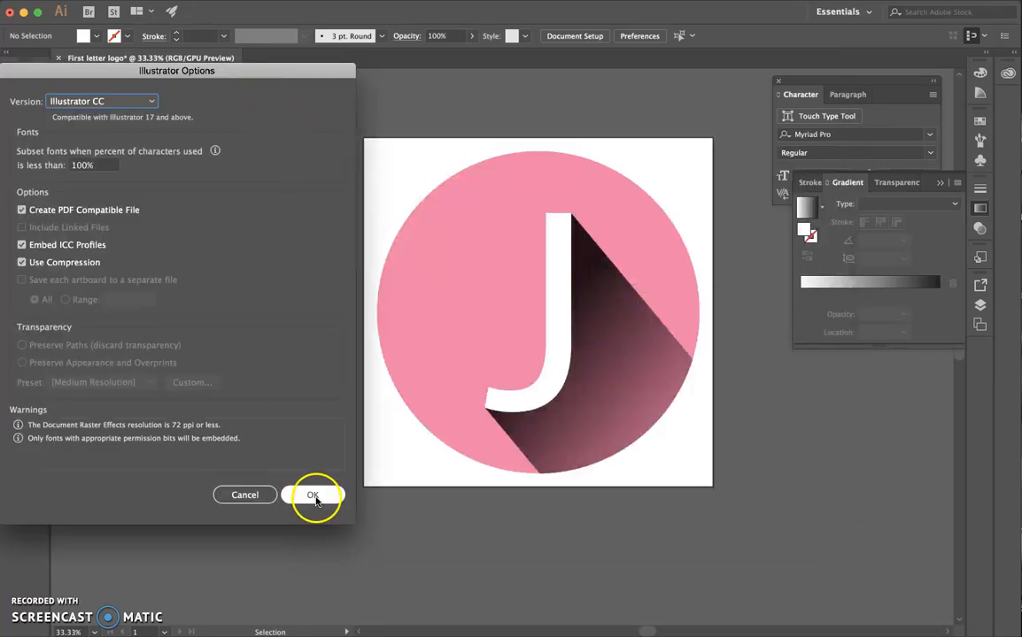
left_click(326, 502)
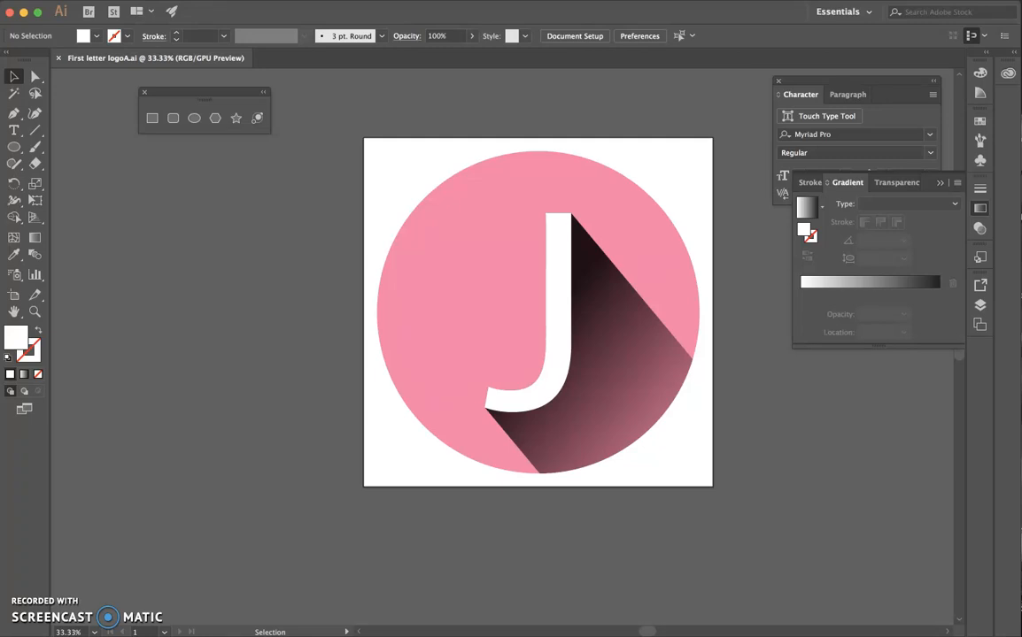
- Export the artwork to the iCloud Desktop as First letter logoA in JPEG format, using all artboards
left_click(124, 0)
mouse_move(177, 219)
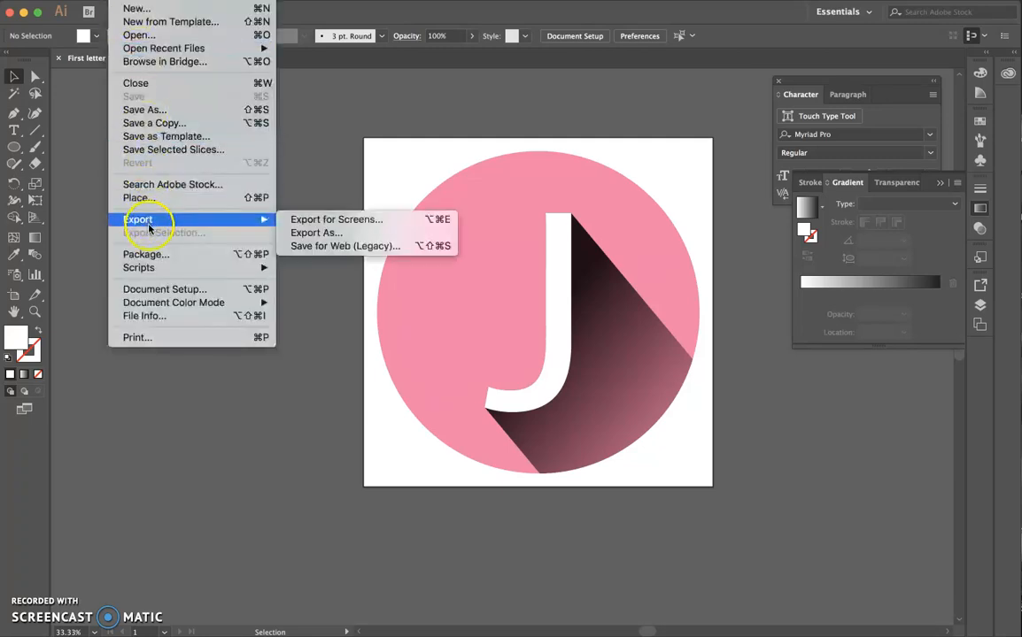
left_click(311, 234)
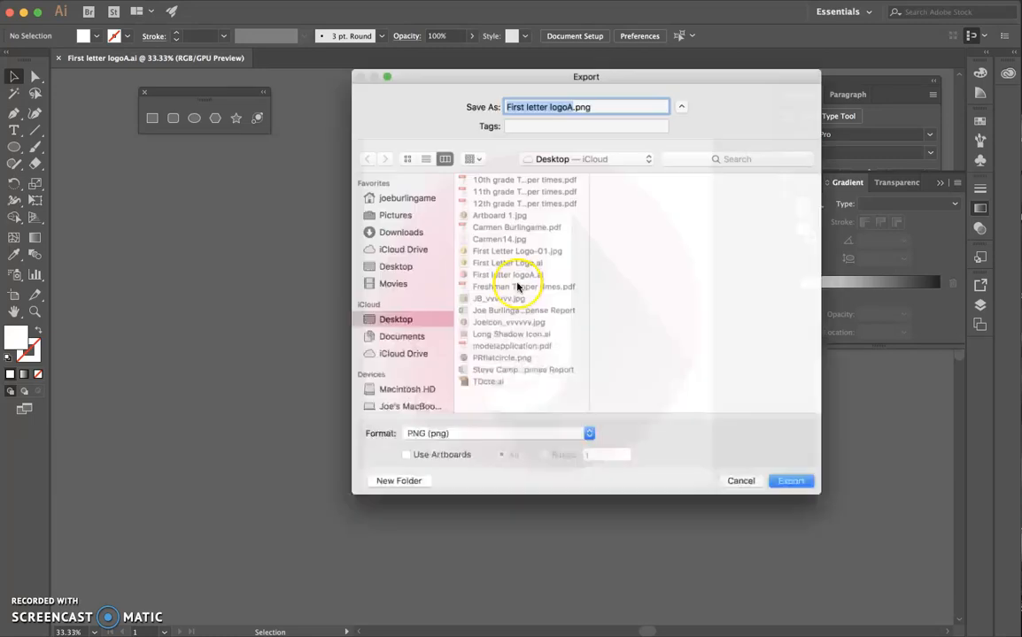
left_click(538, 443)
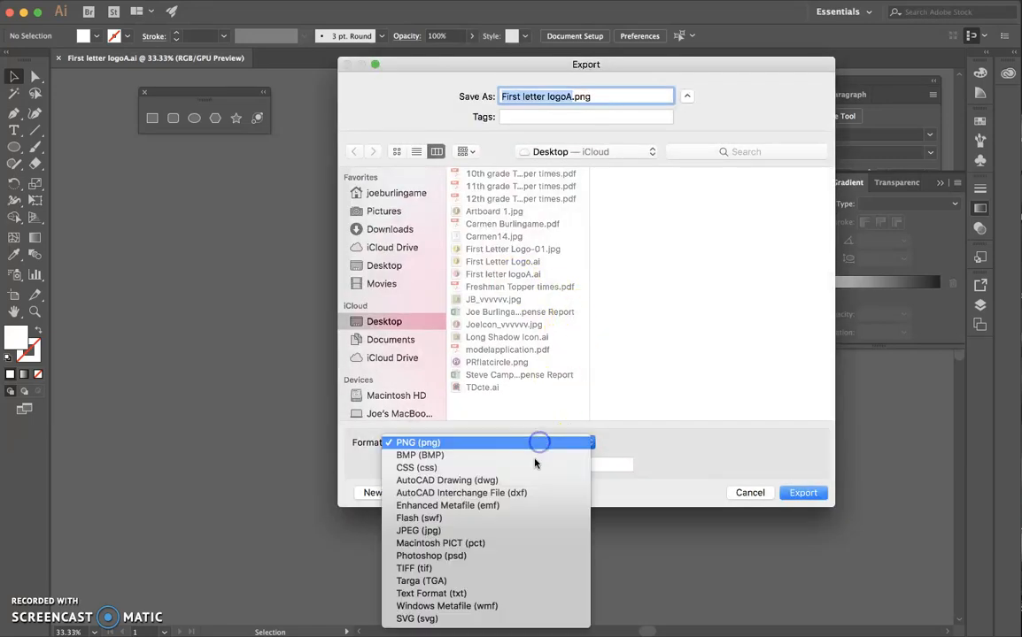
left_click(501, 531)
left_click(396, 466)
left_click_drag(622, 64, 285, 139)
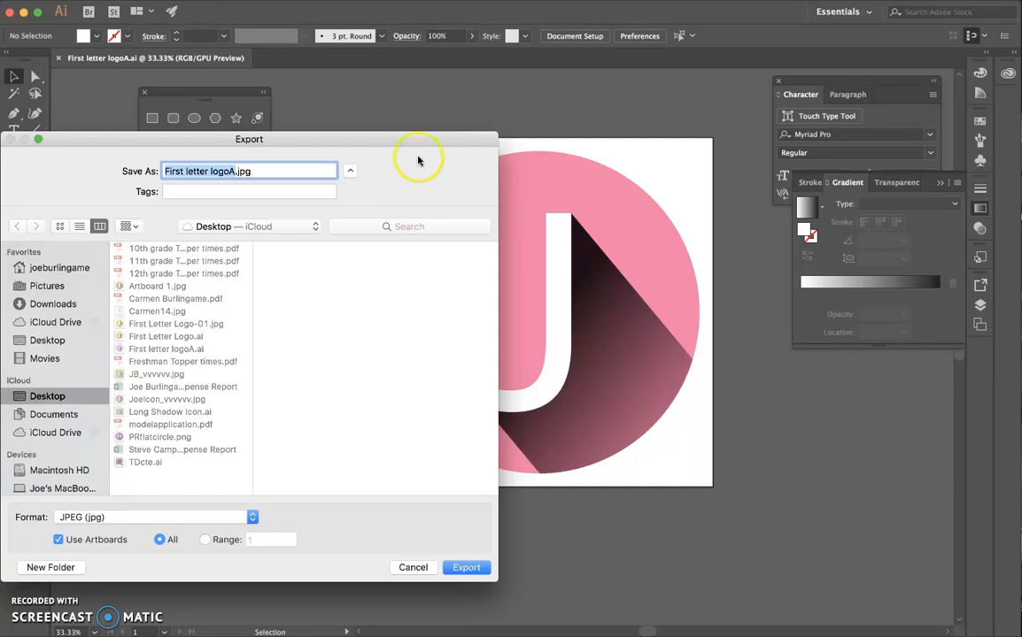
left_click_drag(411, 140, 711, 109)
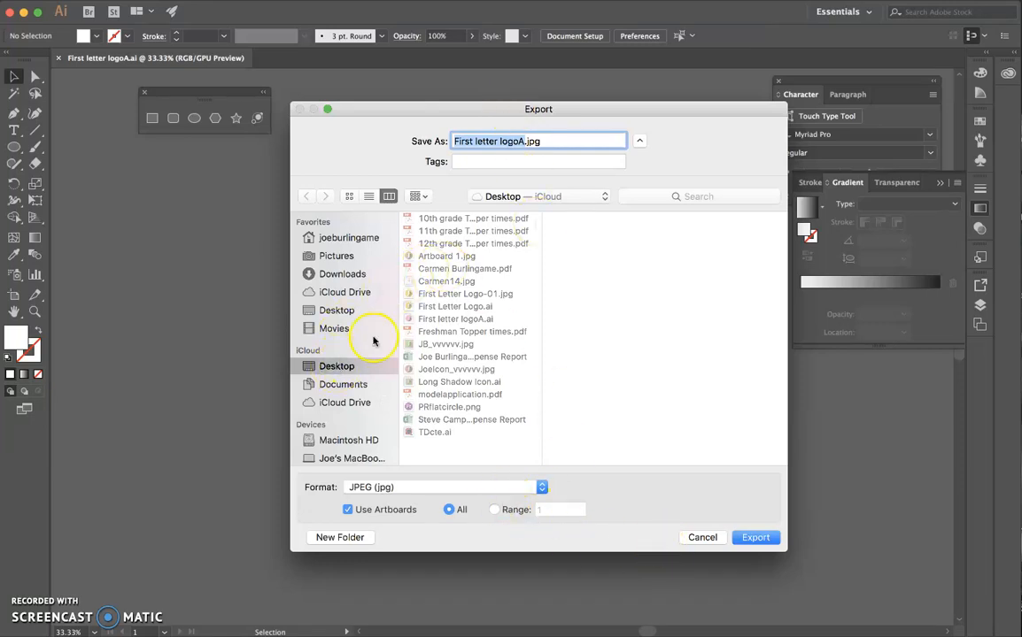
left_click(755, 538)
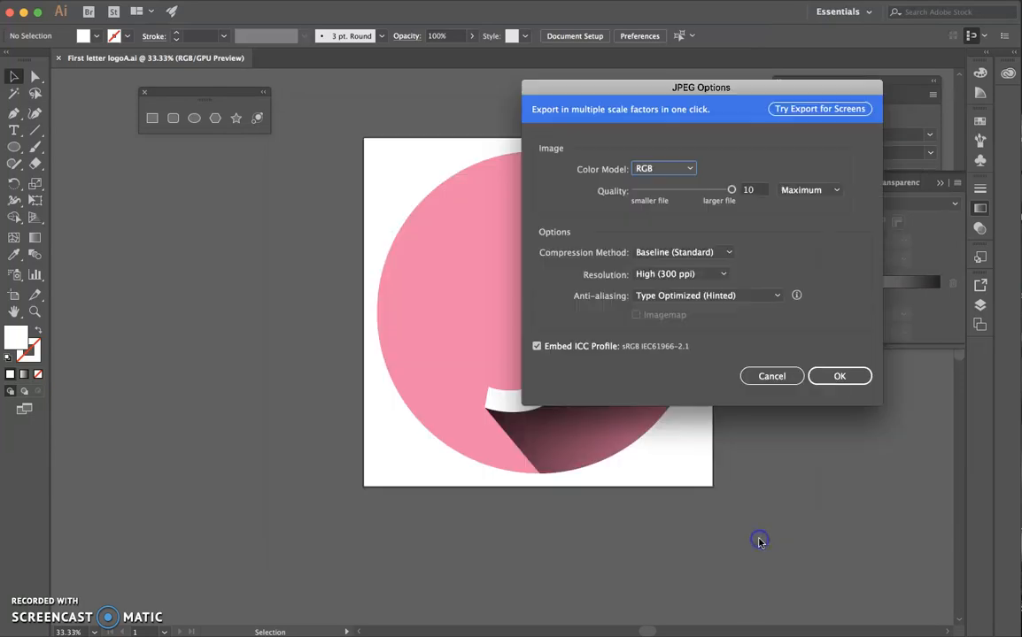
- Finish the JPEG export in RGB at maximum quality 10 with High (300 ppi) resolution
left_click_drag(754, 86, 590, 100)
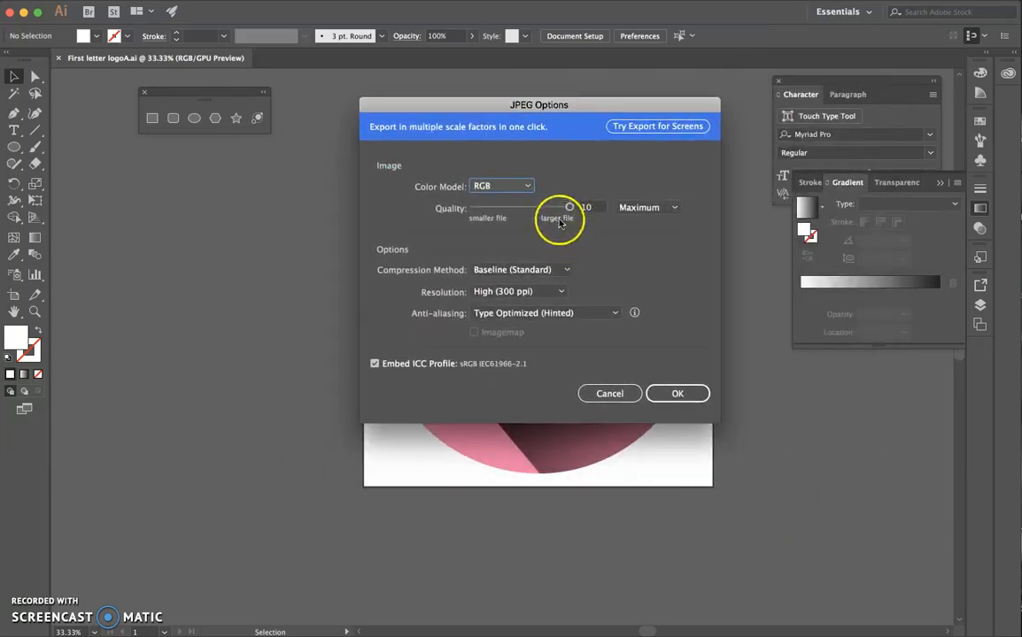
left_click(509, 291)
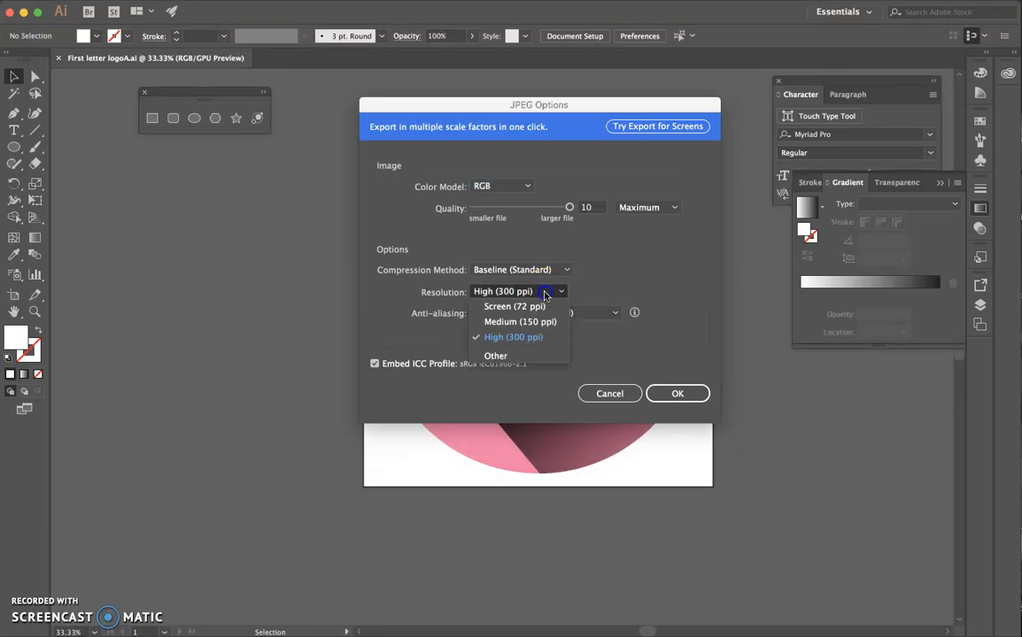
left_click(522, 340)
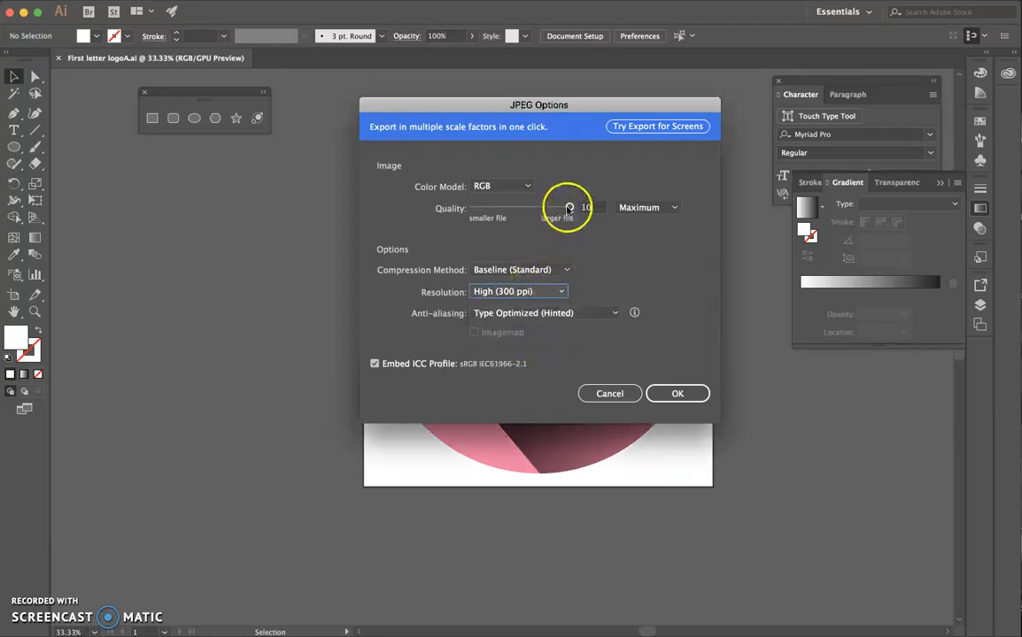
left_click(684, 394)
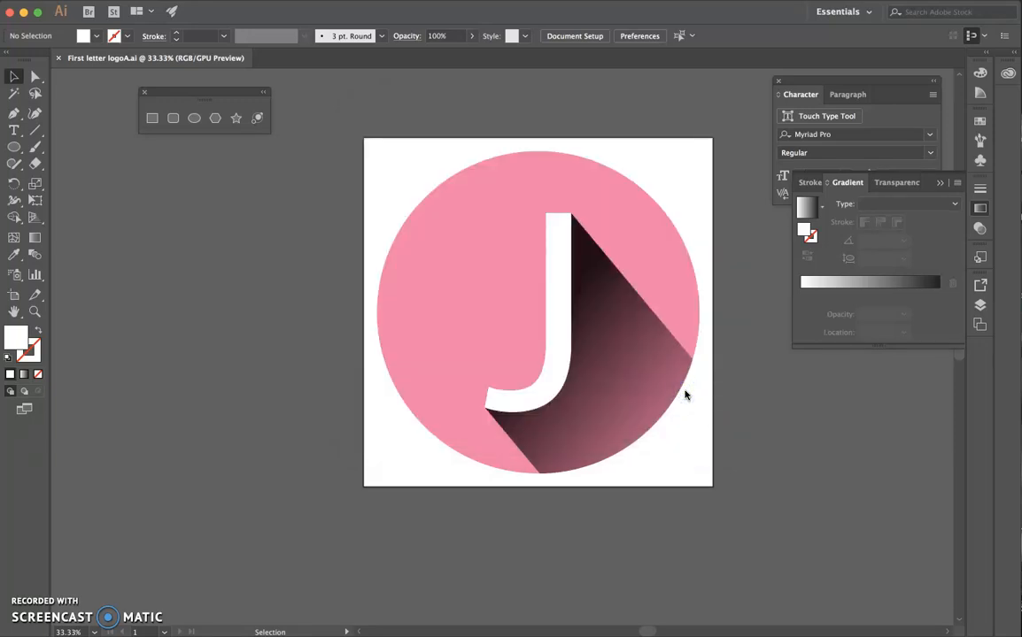
- Switch to Finder, open the Desktop folder and preview First letter logoA-01.jpg in Cover Flow view
left_click(257, 635)
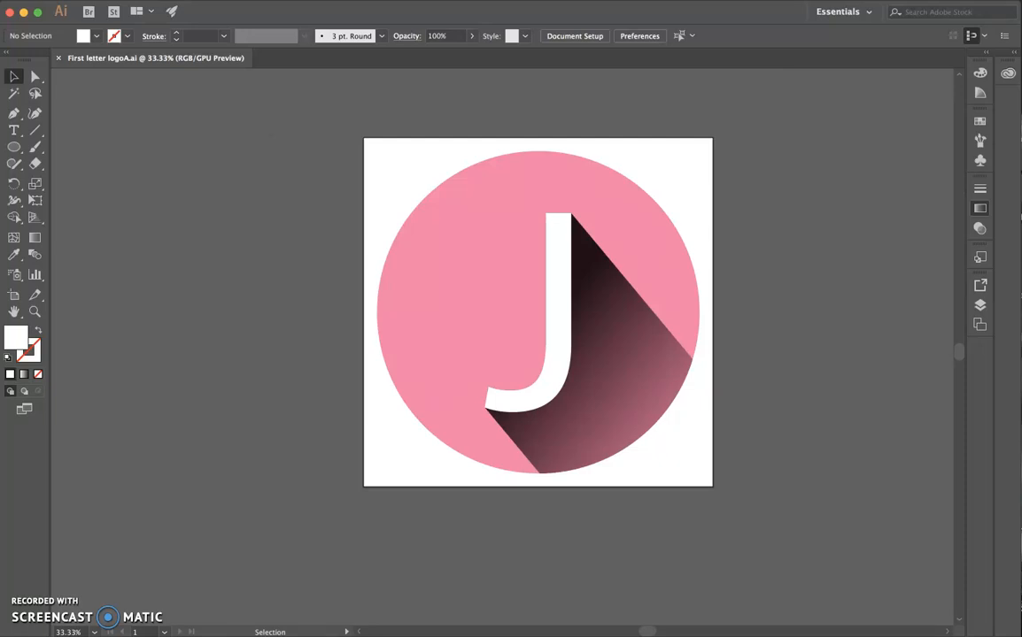
left_click_drag(636, 57, 336, 7)
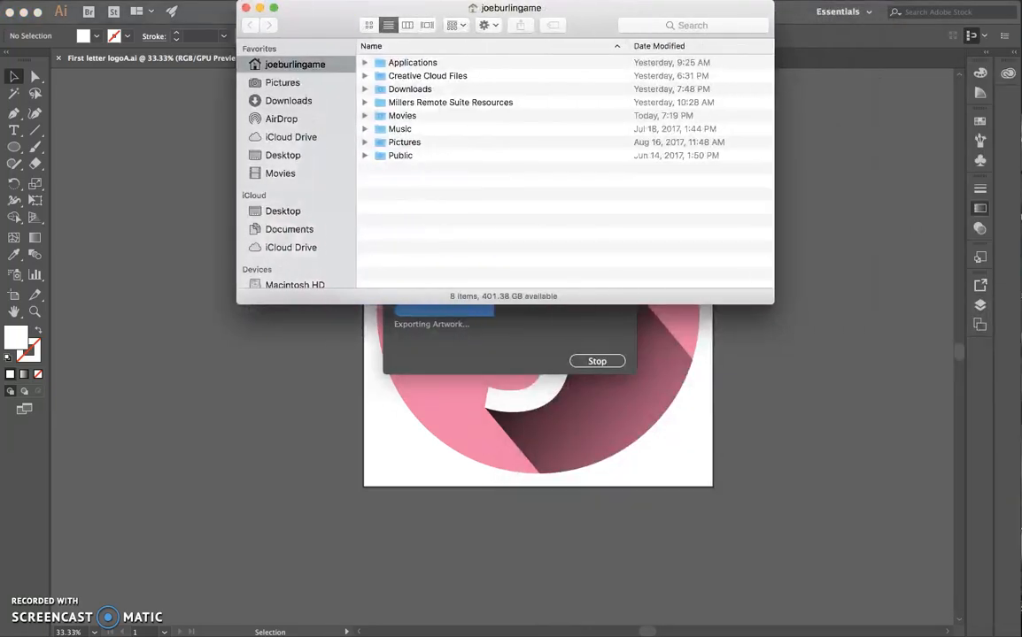
left_click(463, 361)
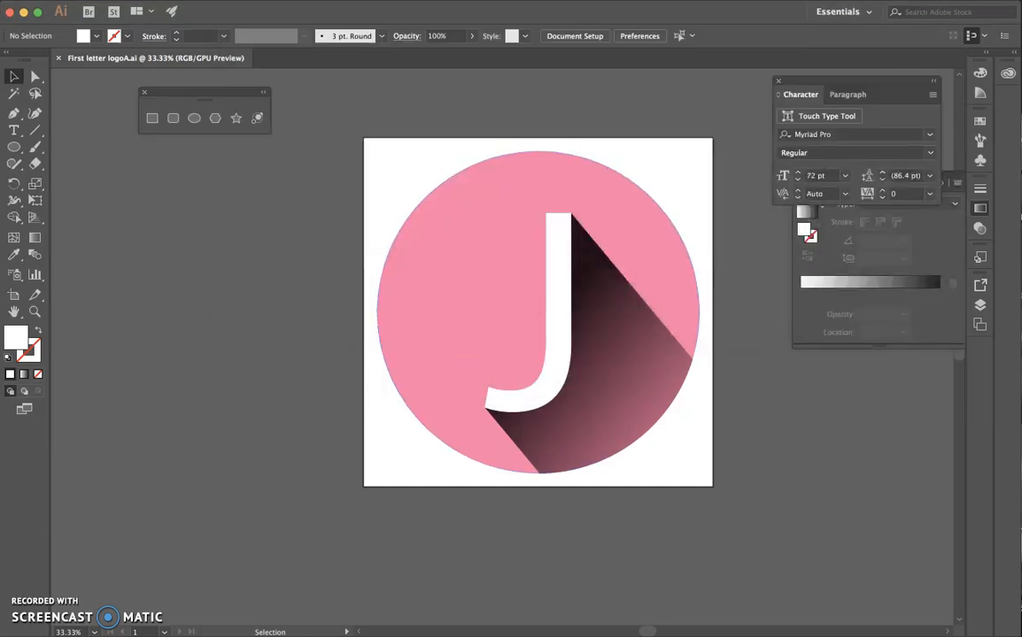
key("super+Tab")
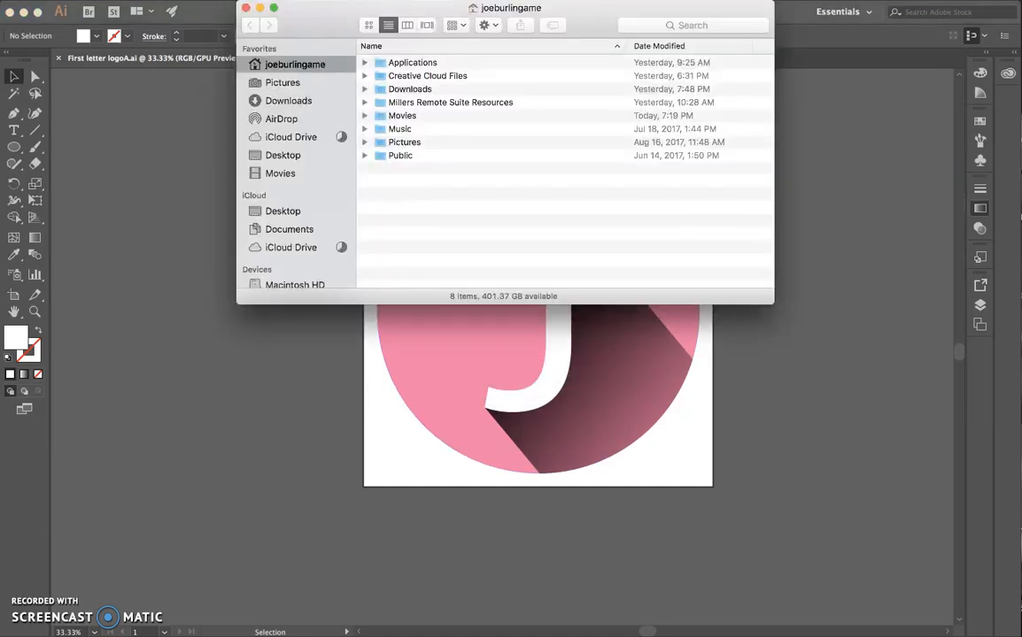
left_click(283, 155)
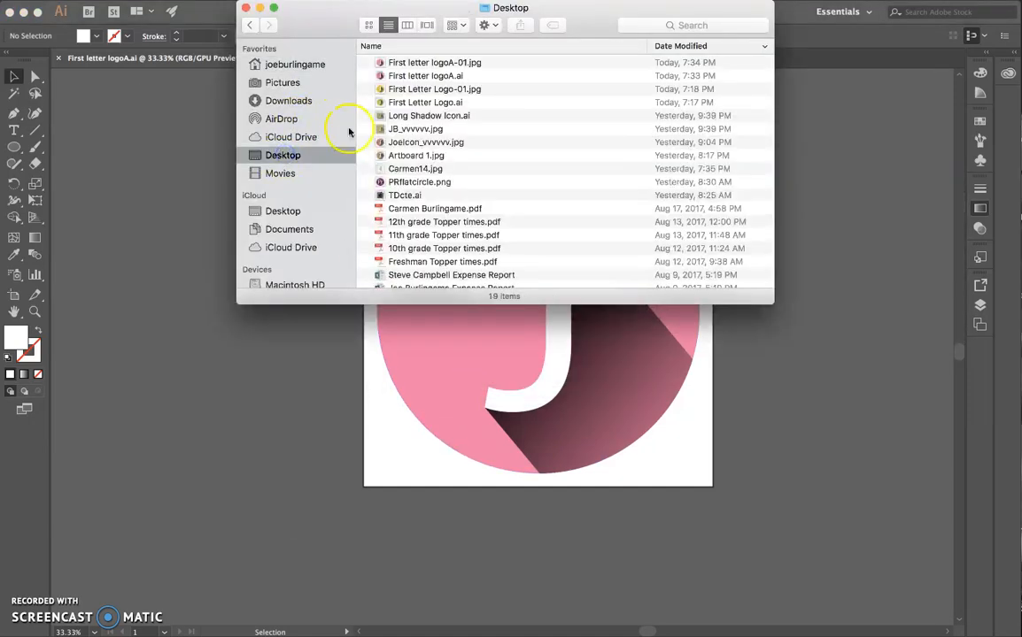
left_click(425, 64)
left_click(425, 24)
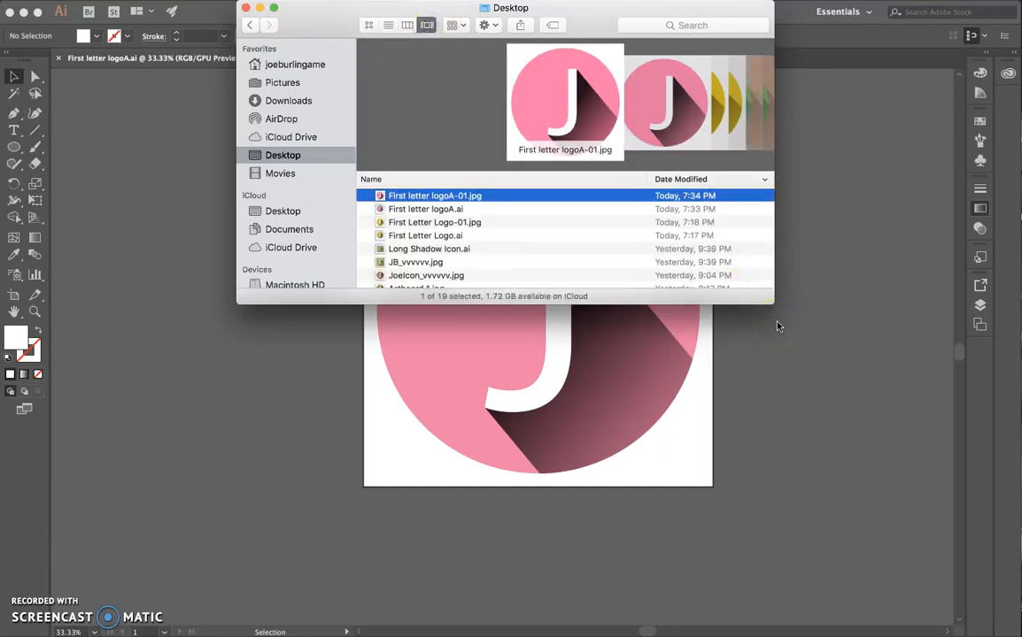
- Browse the previews of the logo files on the Desktop down to Artboard 1.jpg and return to First letter logoA-01.jpg
key("Down")
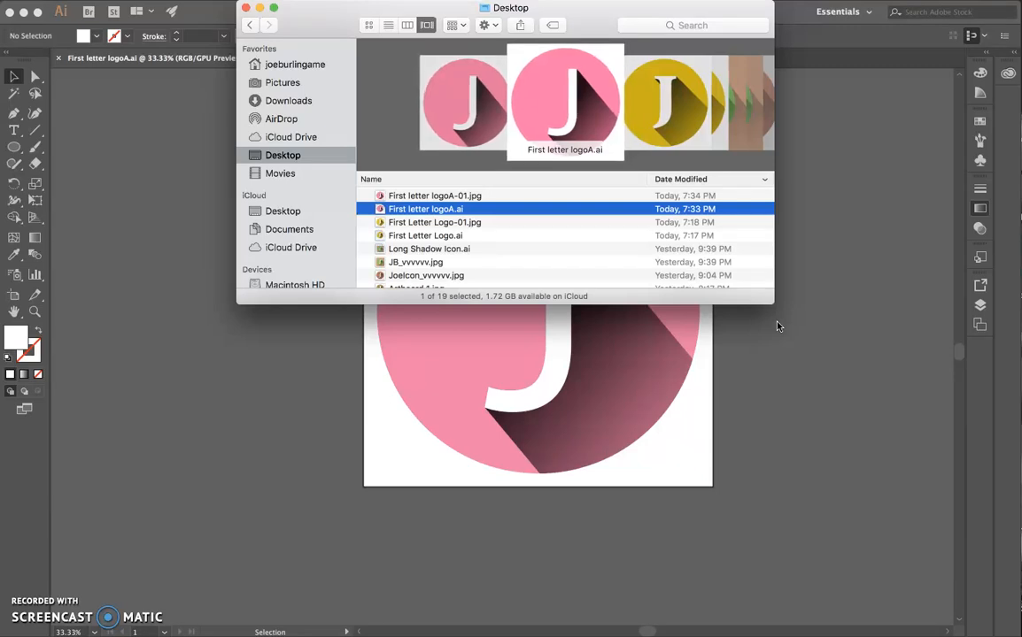
key("Down")
key("Down")
key("Down")
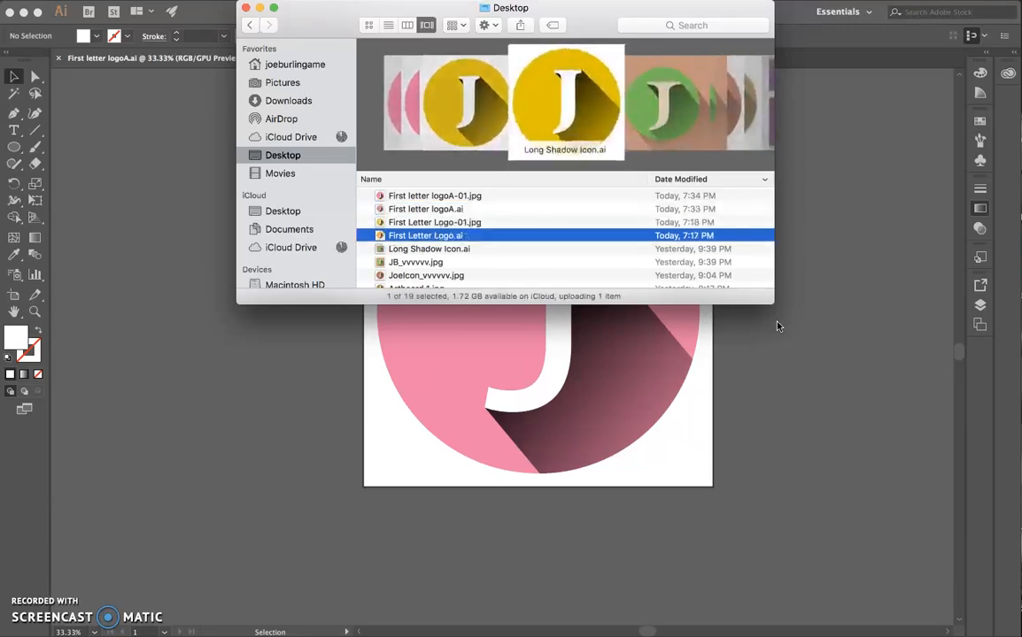
key("Down")
key("Down")
key("Down")
key("Down")
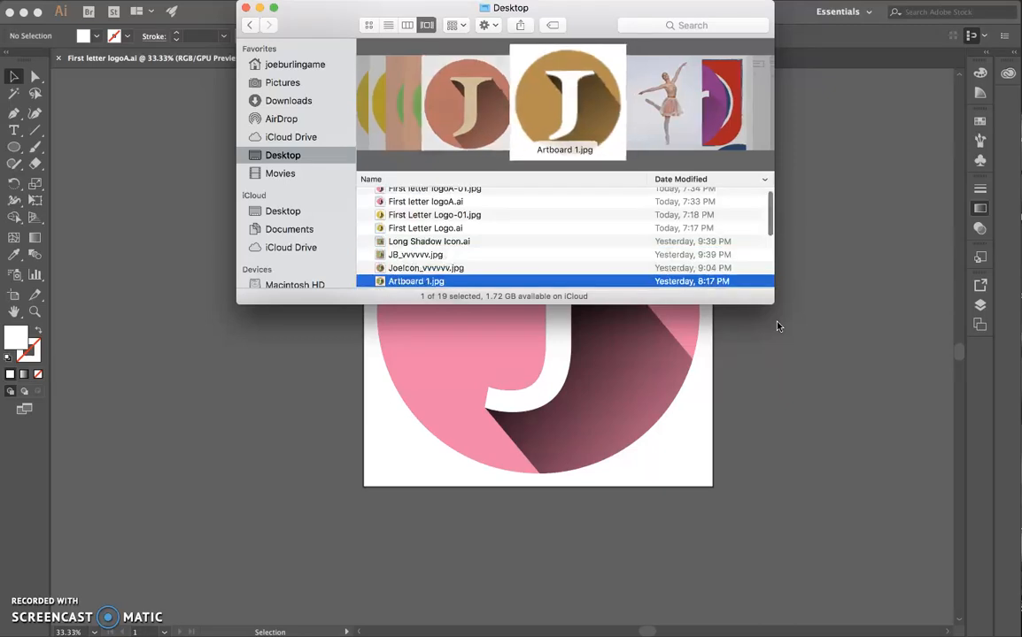
key("Up")
key("Up")
key("Up")
key("Up")
key("Up")
key("Up")
key("Up")
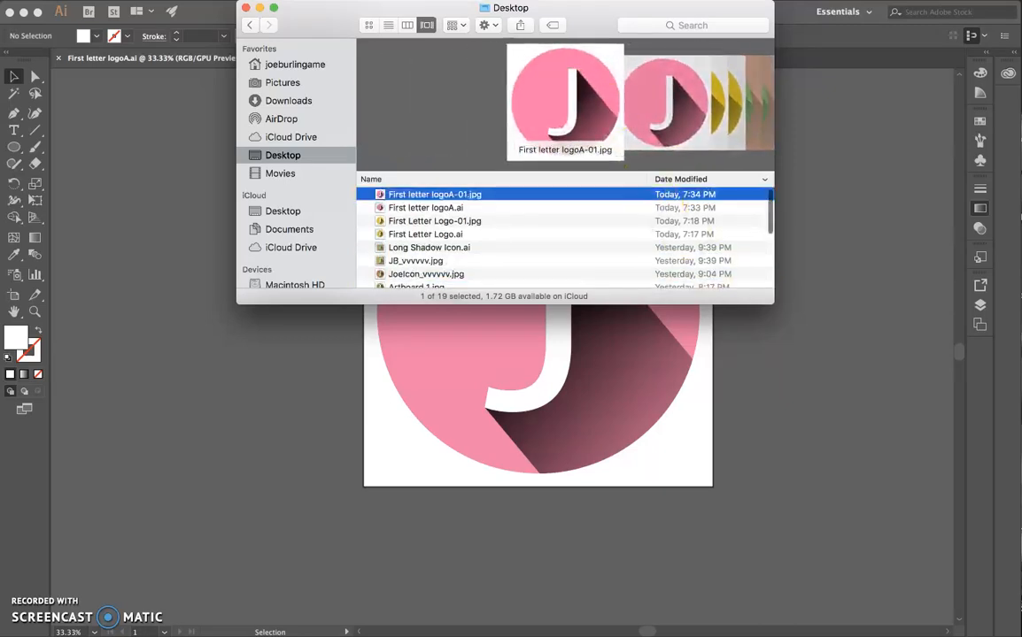